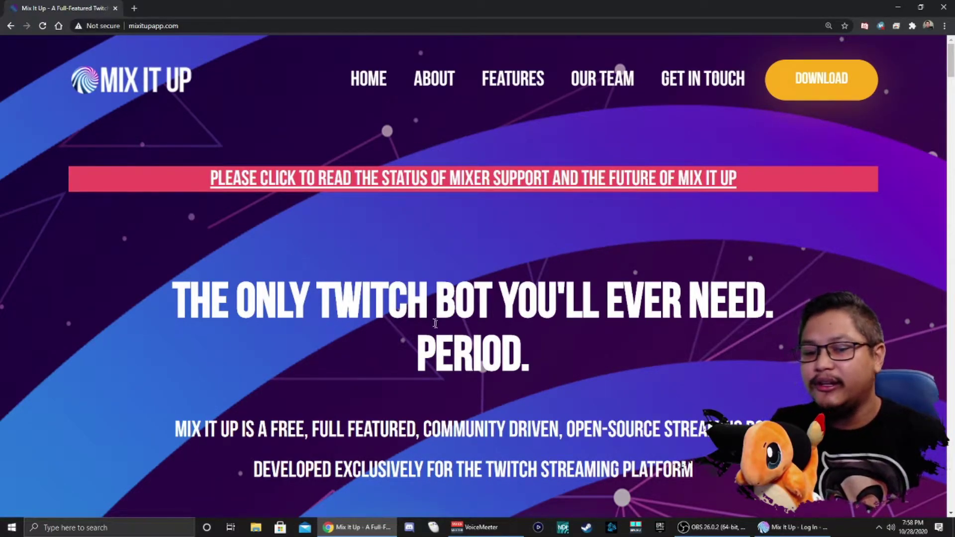
- Switch to Mix It Up, start the streamer log-in and accept the license agreement
{"action": "left_click", "coordinate": [792, 527]}
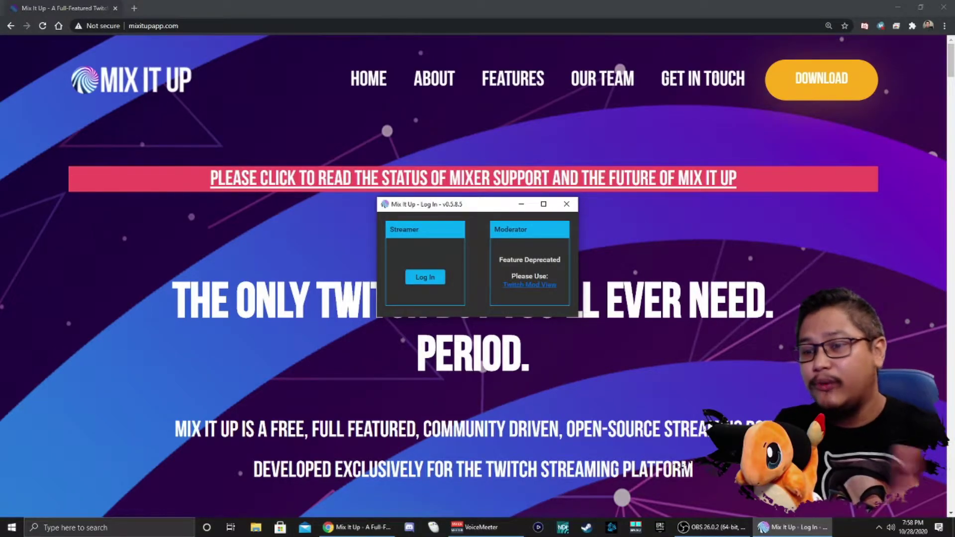
{"action": "left_click", "coordinate": [426, 279]}
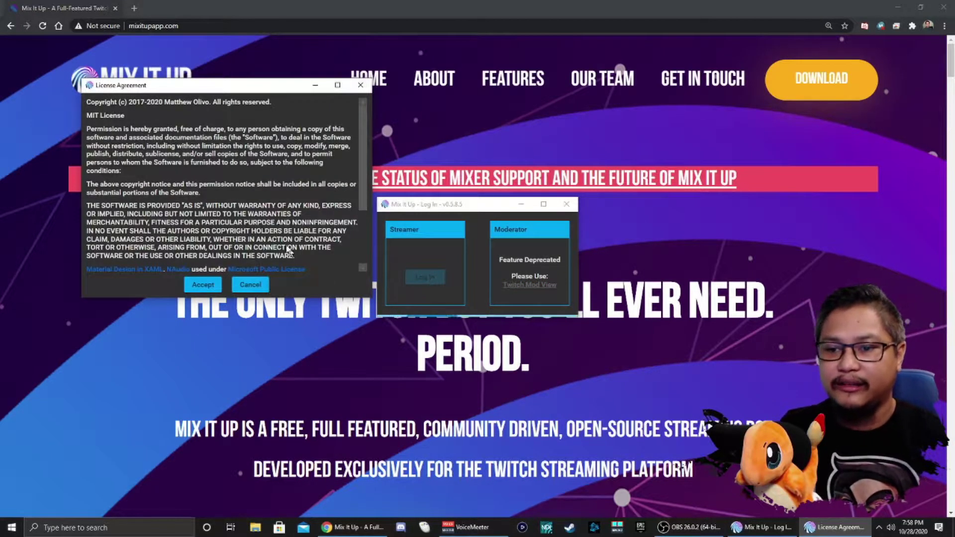
{"action": "left_click", "coordinate": [288, 274]}
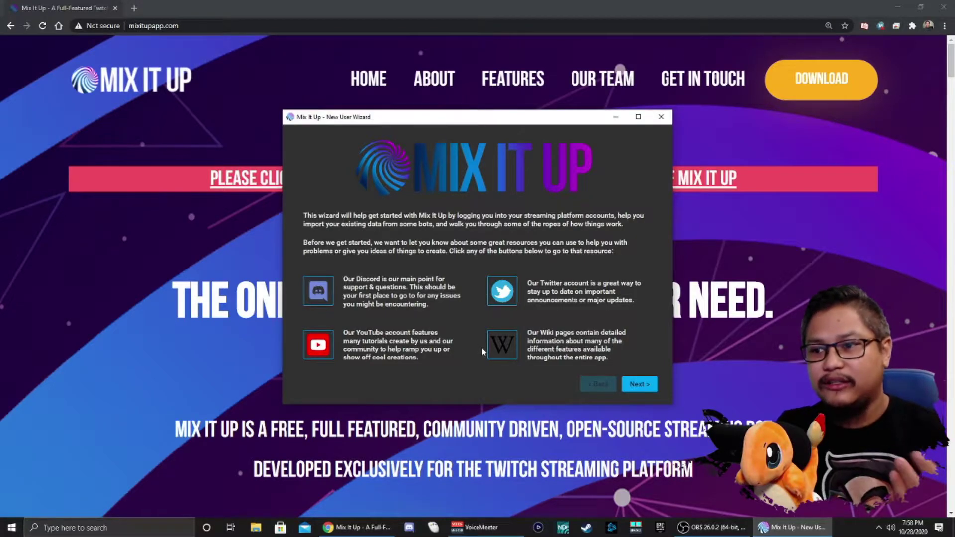
- Complete the new user wizard with the settings backup rate at None
{"action": "left_click", "coordinate": [639, 384]}
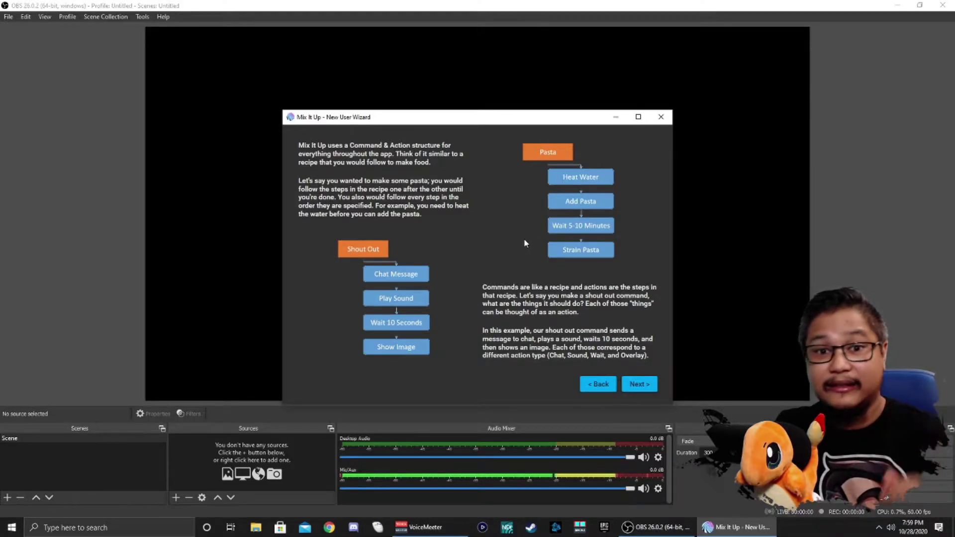
{"action": "left_click", "coordinate": [639, 384]}
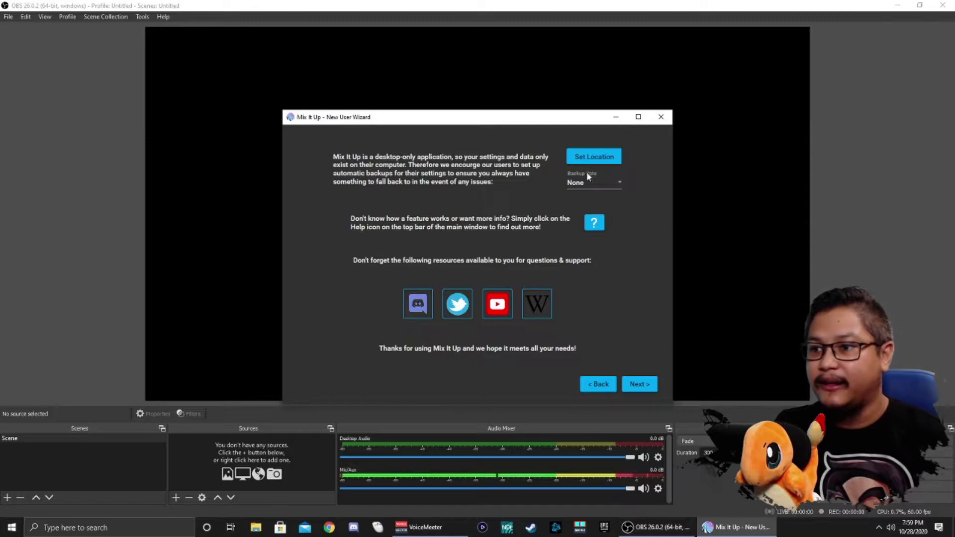
{"action": "left_click", "coordinate": [587, 182]}
{"action": "left_click", "coordinate": [546, 204]}
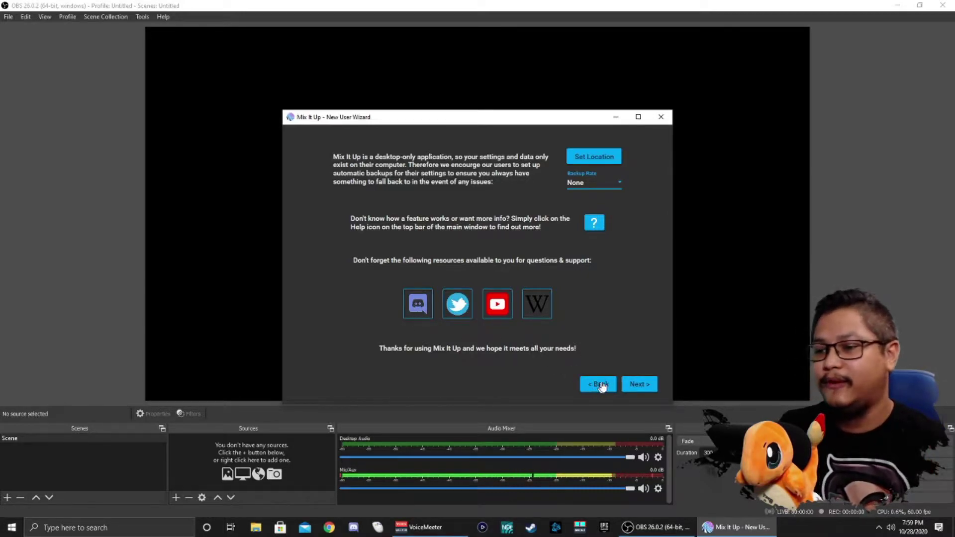
{"action": "left_click", "coordinate": [638, 385]}
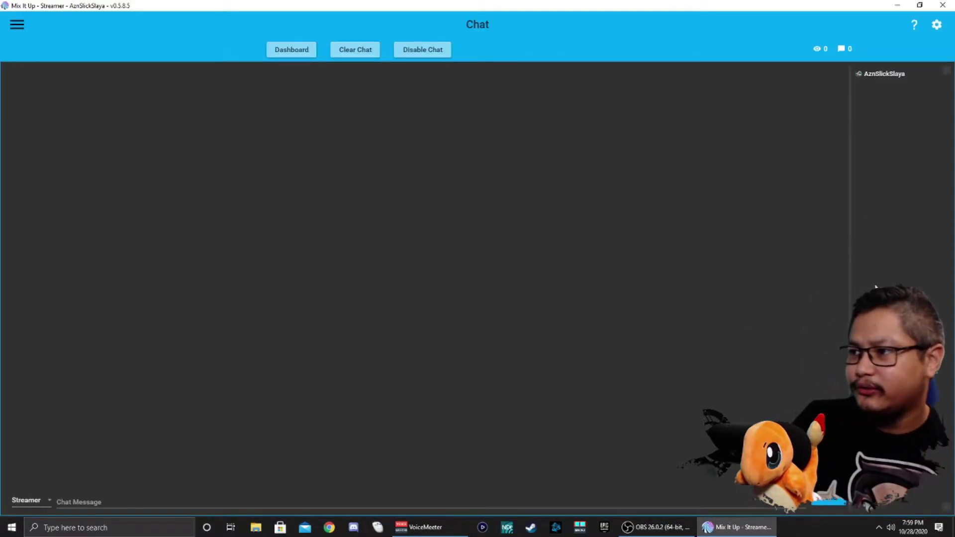
- Collapse the user list beside the chat so the chat area fills the full width
{"action": "left_click_drag", "start_coordinate": [853, 285], "coordinate": [947, 298]}
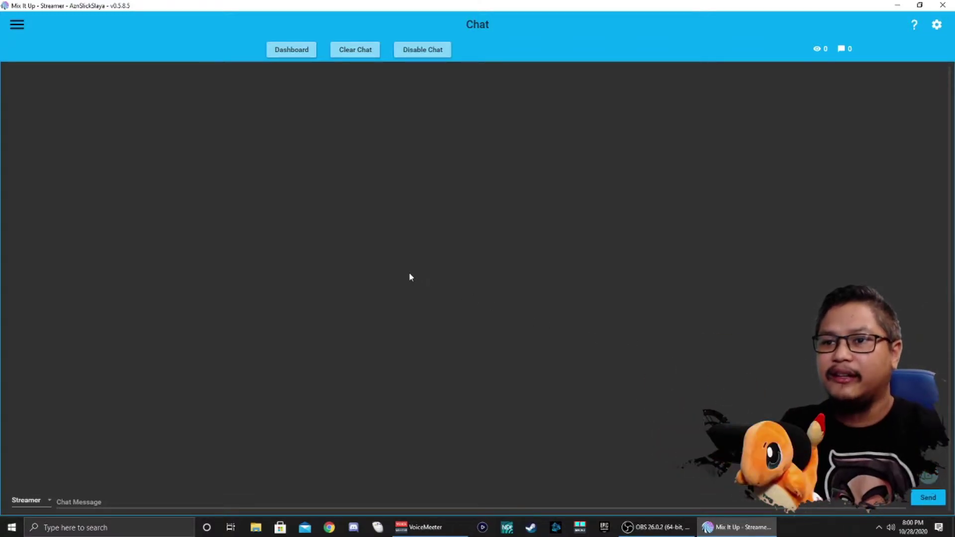
- Look over the Dashboard's item choices, close the Dashboard, and view the list of main navigation sections
{"action": "left_click", "coordinate": [297, 53]}
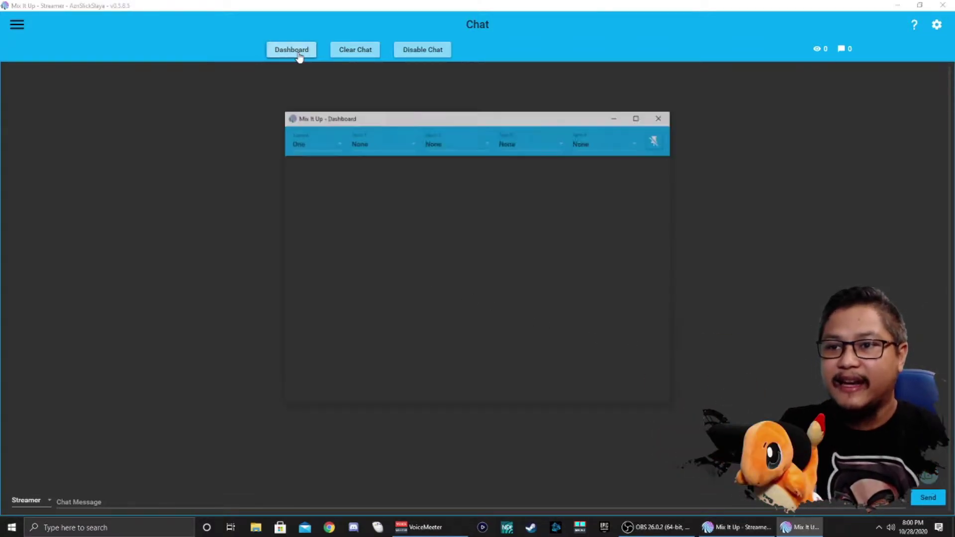
{"action": "left_click", "coordinate": [383, 150]}
{"action": "left_click", "coordinate": [466, 238]}
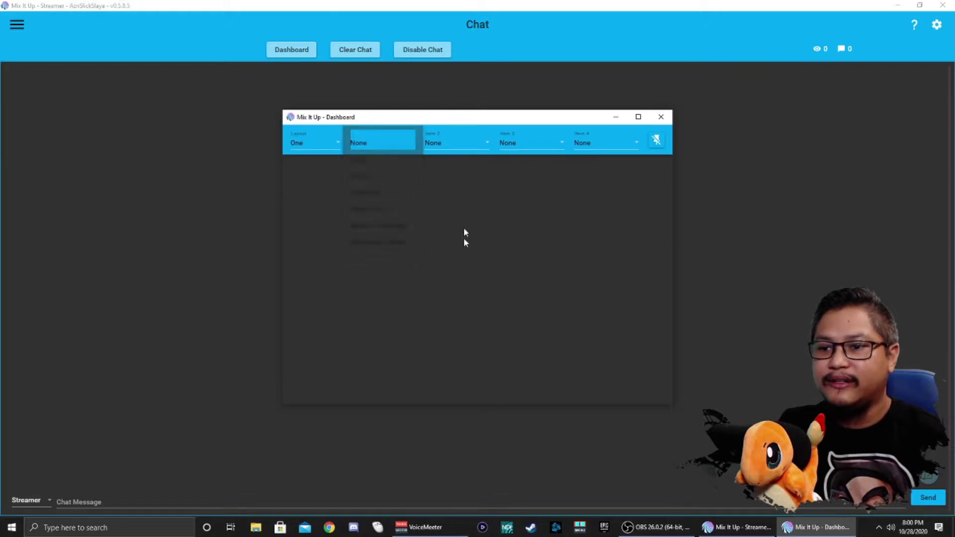
{"action": "left_click", "coordinate": [462, 150]}
{"action": "left_click", "coordinate": [536, 214]}
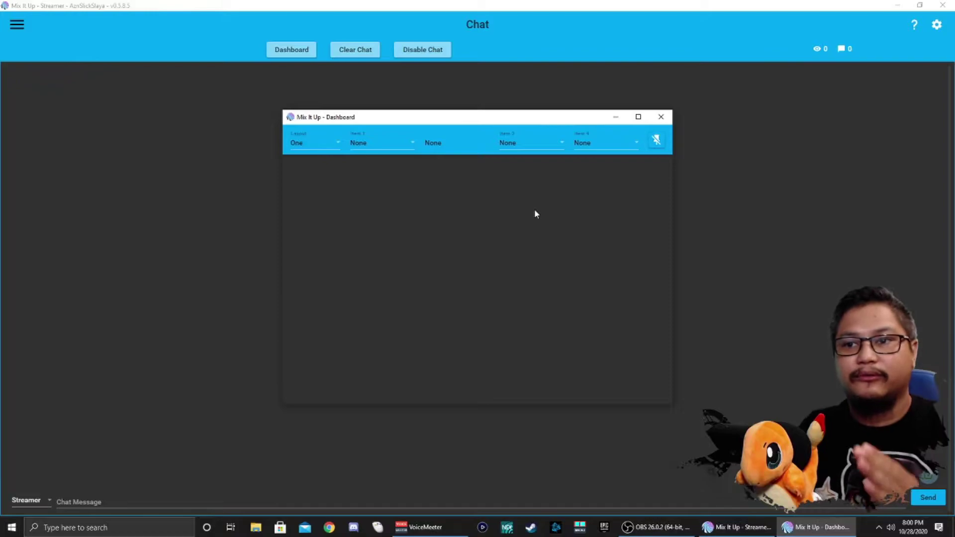
{"action": "left_click", "coordinate": [661, 115]}
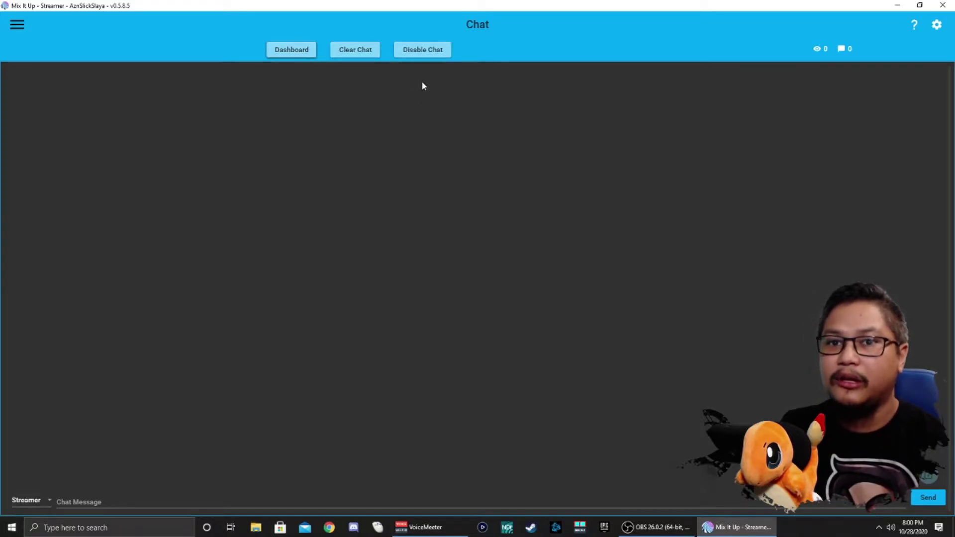
{"action": "left_click", "coordinate": [16, 28]}
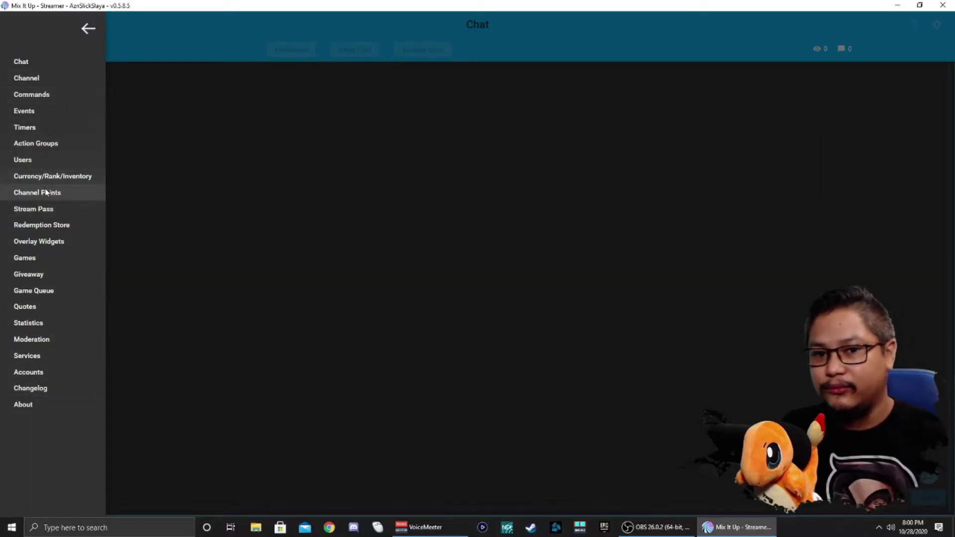
{"action": "left_click", "coordinate": [87, 28]}
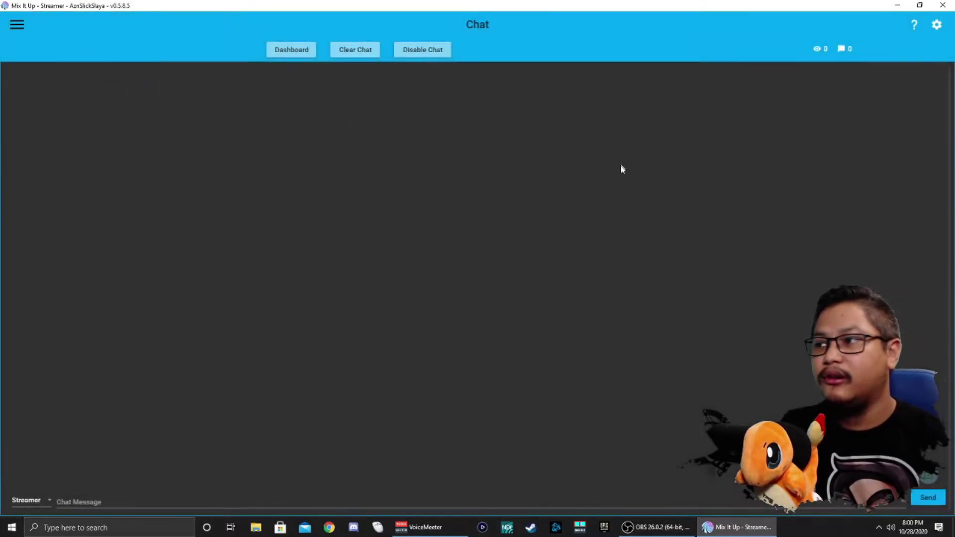
- Open the settings and look through the Themes & Colors, Chat, Commands and Alerts pages
{"action": "left_click", "coordinate": [936, 26]}
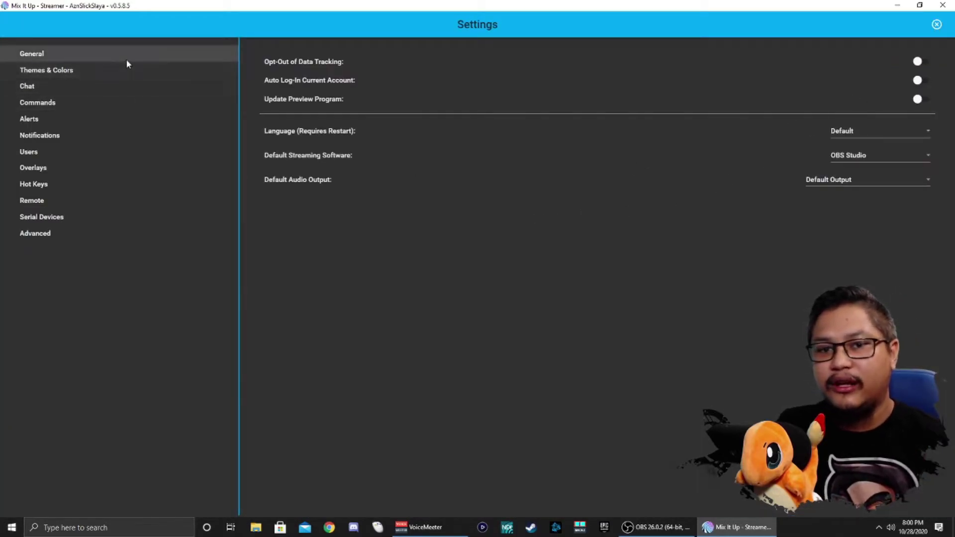
{"action": "left_click", "coordinate": [60, 70]}
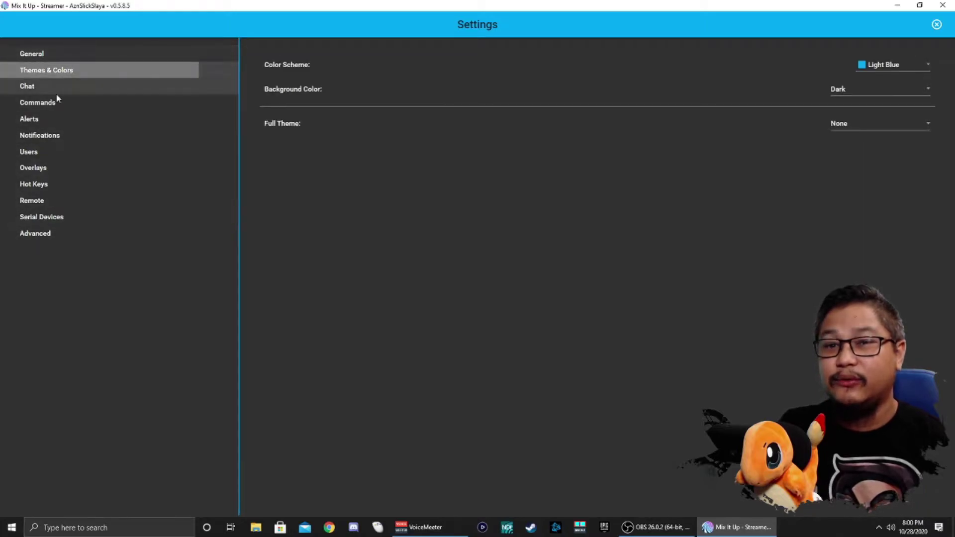
{"action": "left_click", "coordinate": [56, 89]}
{"action": "left_click", "coordinate": [53, 105]}
{"action": "left_click", "coordinate": [47, 121]}
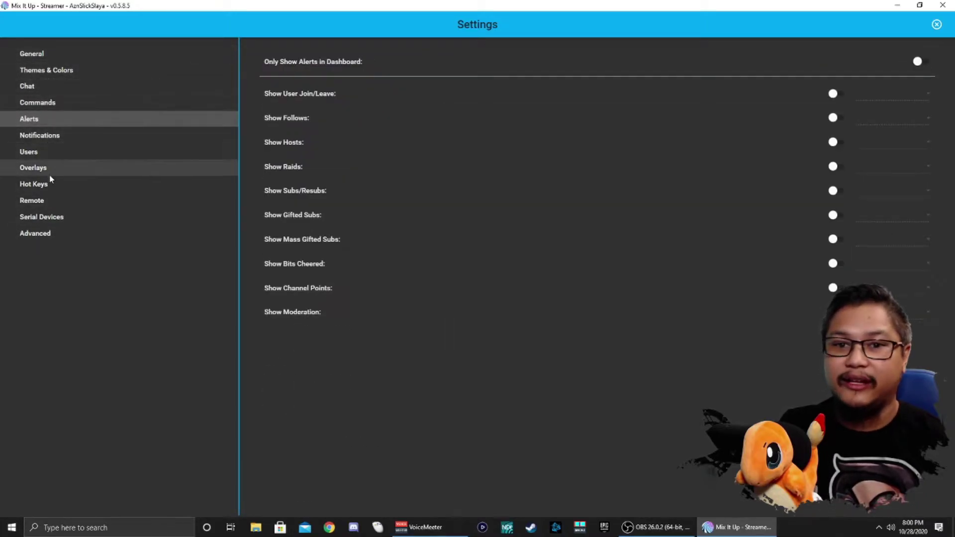
- Review the Commands settings, including the whole list of actions that can be hidden from the command editor
{"action": "left_click", "coordinate": [53, 106]}
{"action": "scroll", "coordinate": [392, 259], "scroll_direction": "down", "scroll_amount": 5}
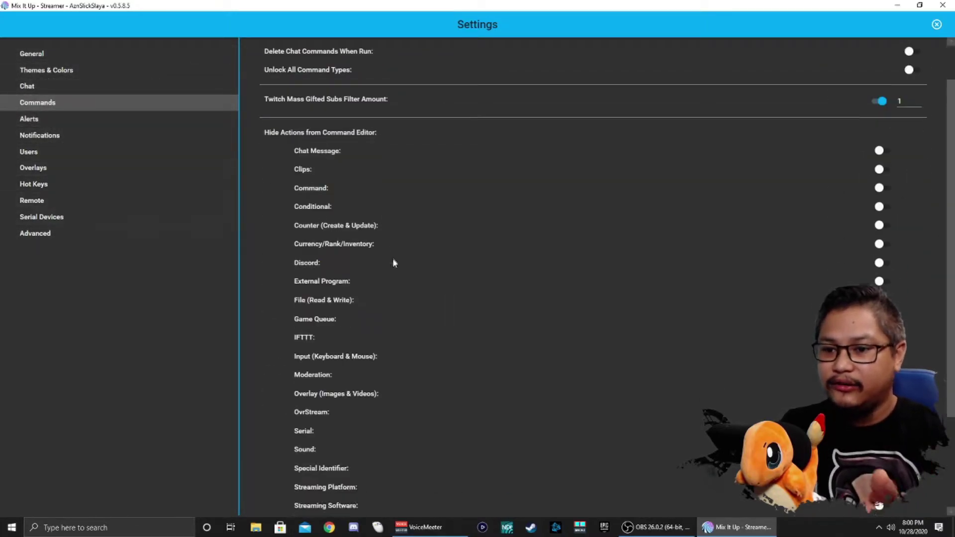
{"action": "scroll", "coordinate": [358, 440], "scroll_direction": "up", "scroll_amount": 3}
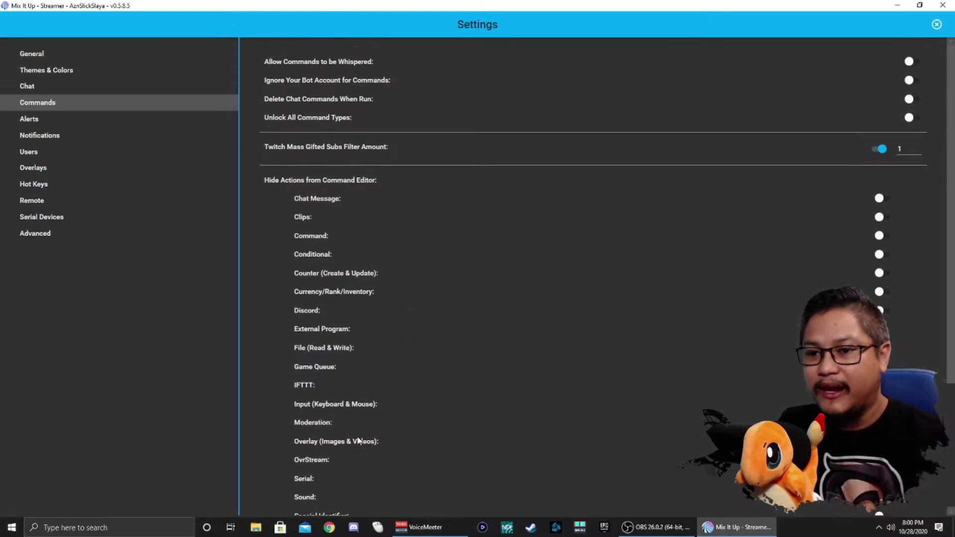
{"action": "scroll", "coordinate": [358, 436], "scroll_direction": "down", "scroll_amount": 3}
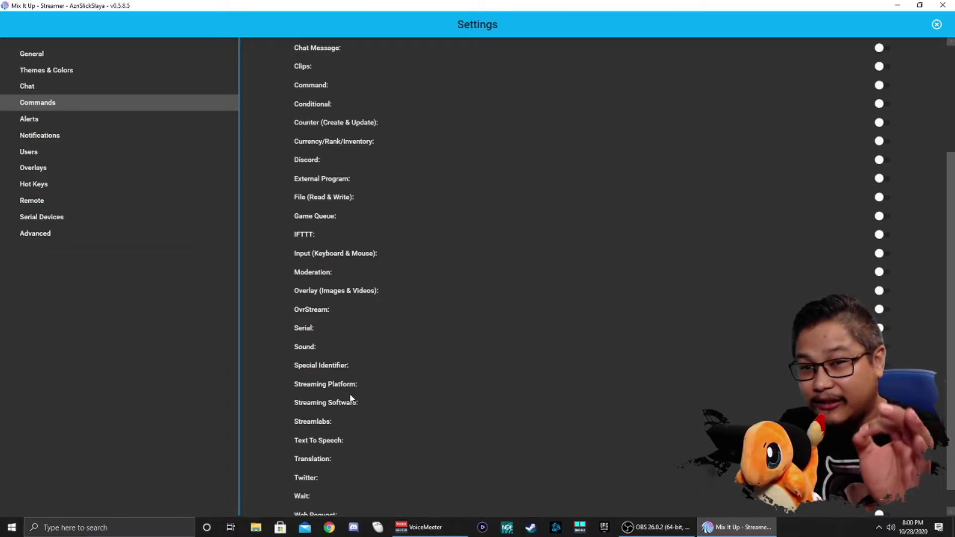
{"action": "scroll", "coordinate": [350, 394], "scroll_direction": "up", "scroll_amount": 1}
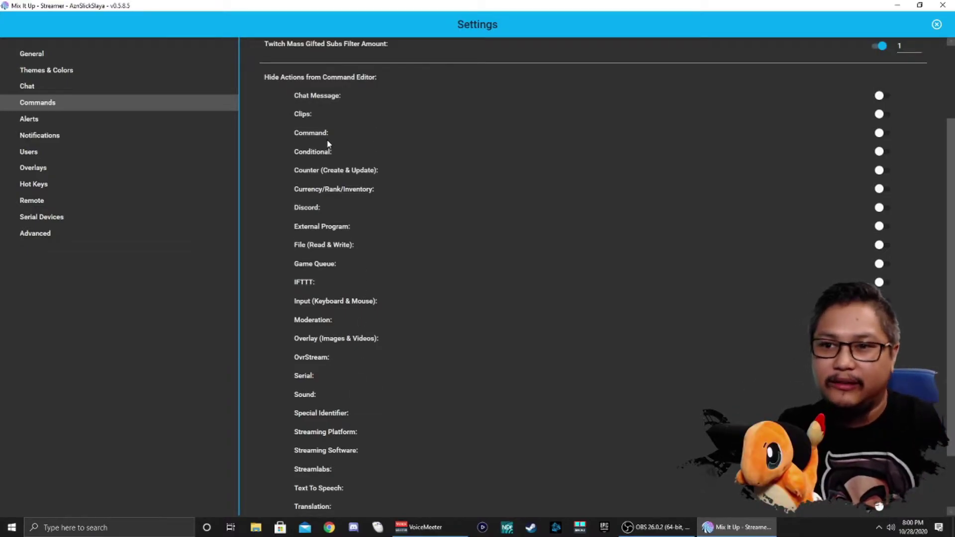
{"action": "scroll", "coordinate": [323, 219], "scroll_direction": "up", "scroll_amount": 1}
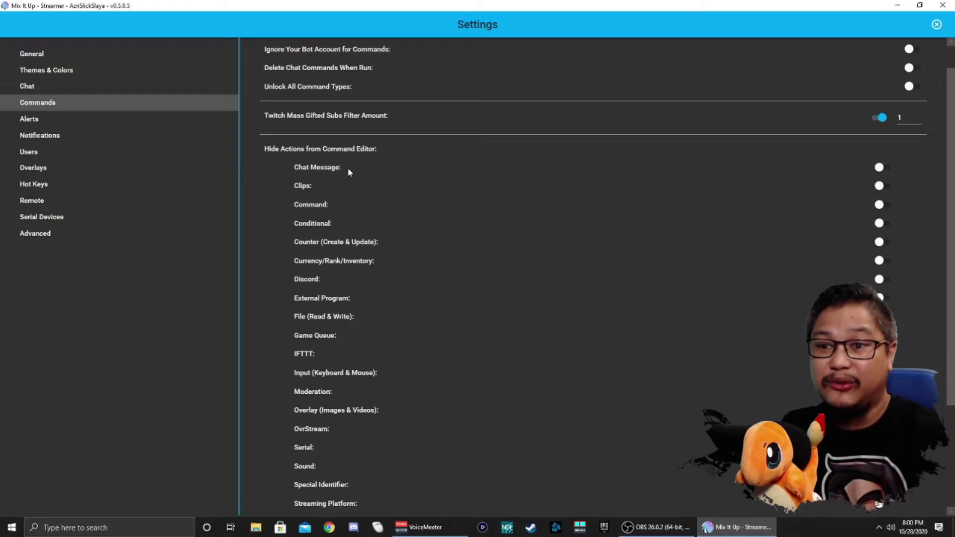
{"action": "scroll", "coordinate": [348, 208], "scroll_direction": "up", "scroll_amount": 1}
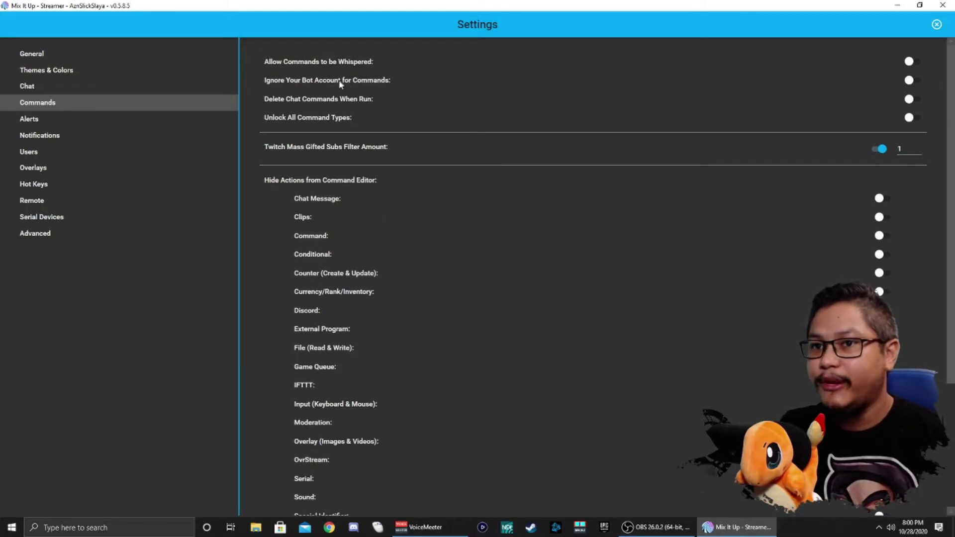
- Check the theme options and the General settings' default audio output choices, and close the settings
{"action": "left_click", "coordinate": [90, 69]}
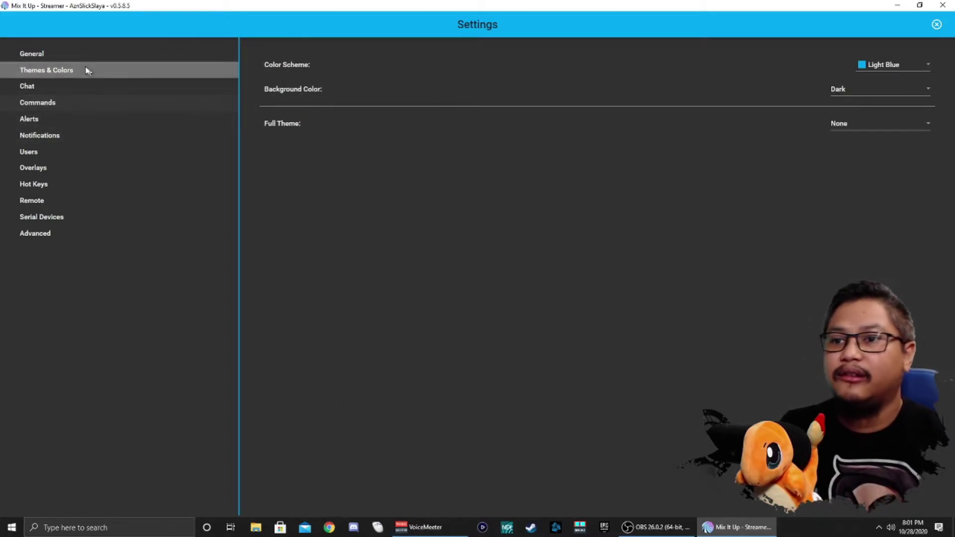
{"action": "left_click", "coordinate": [71, 58]}
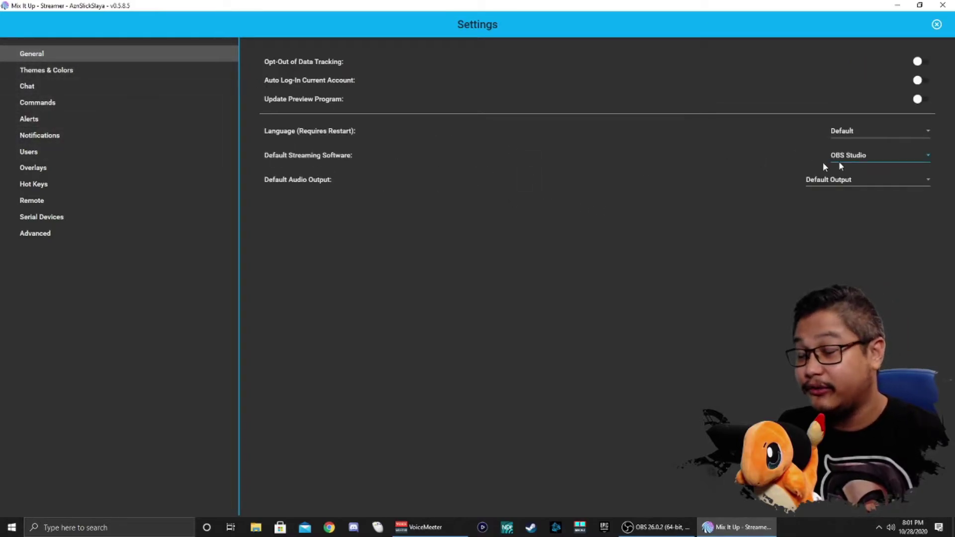
{"action": "left_click", "coordinate": [853, 179]}
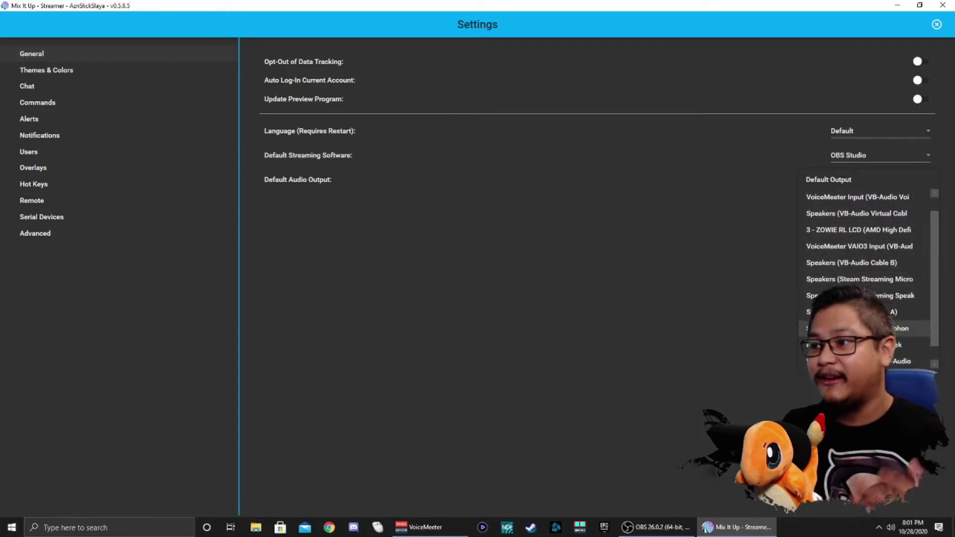
{"action": "left_click", "coordinate": [796, 193]}
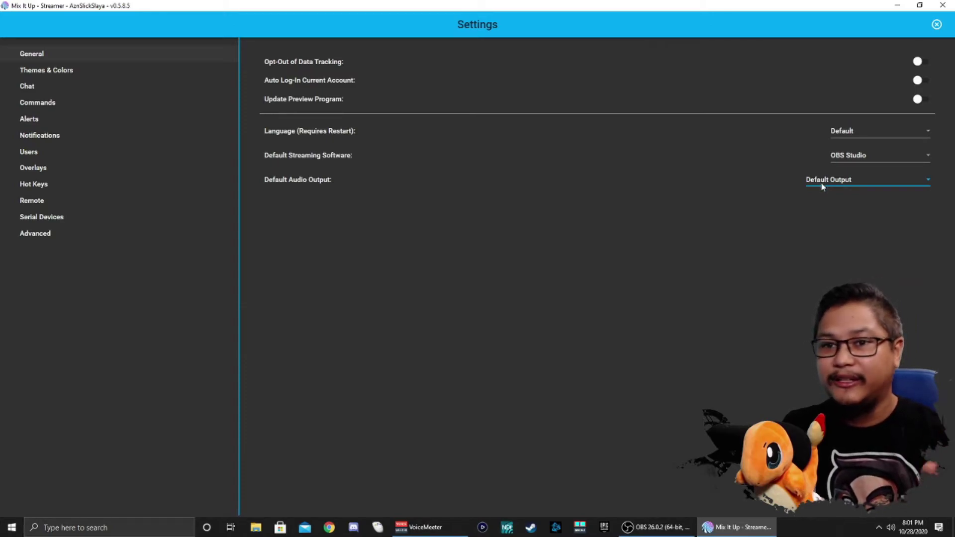
{"action": "left_click", "coordinate": [936, 25]}
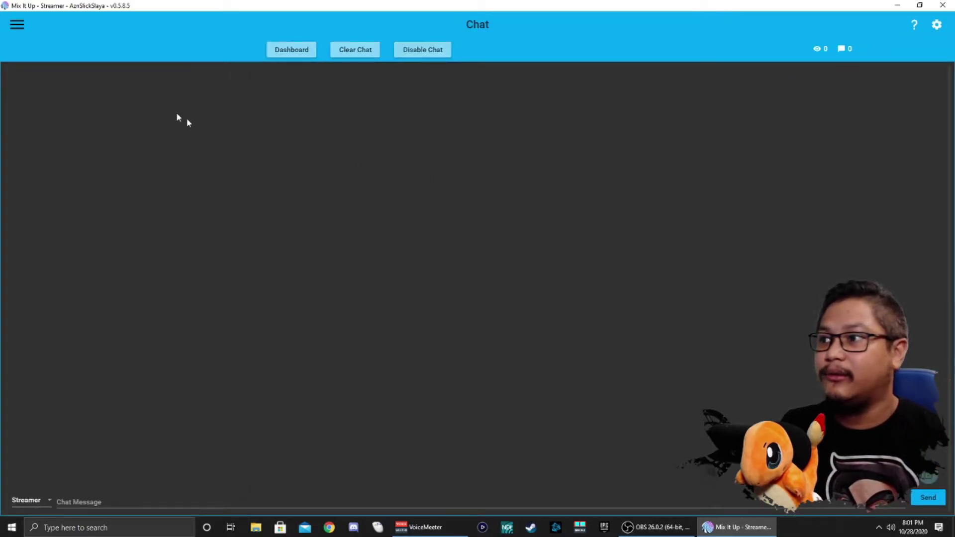
- Open the Overlay service's URL, localhost:8111/overlay/, copy the address and close the browser
{"action": "left_click", "coordinate": [19, 30]}
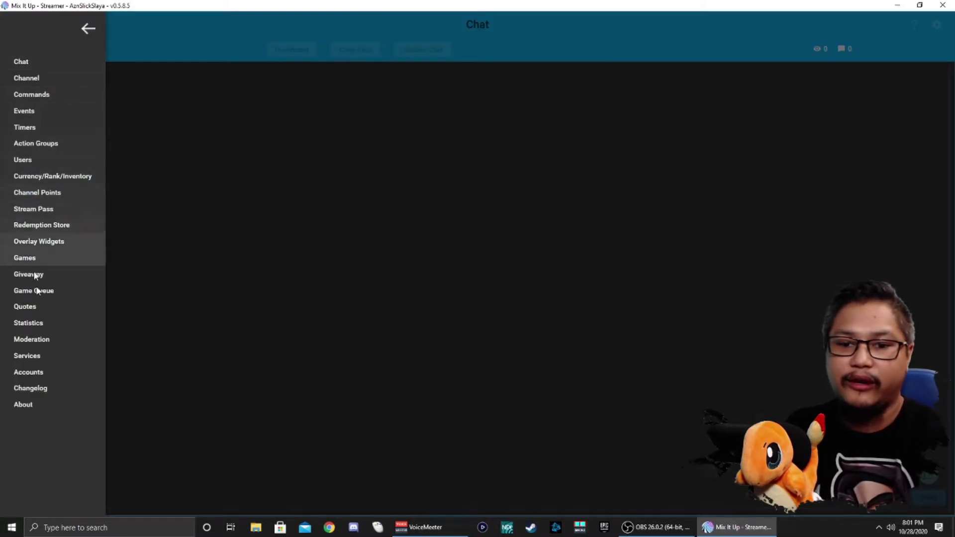
{"action": "left_click", "coordinate": [43, 357]}
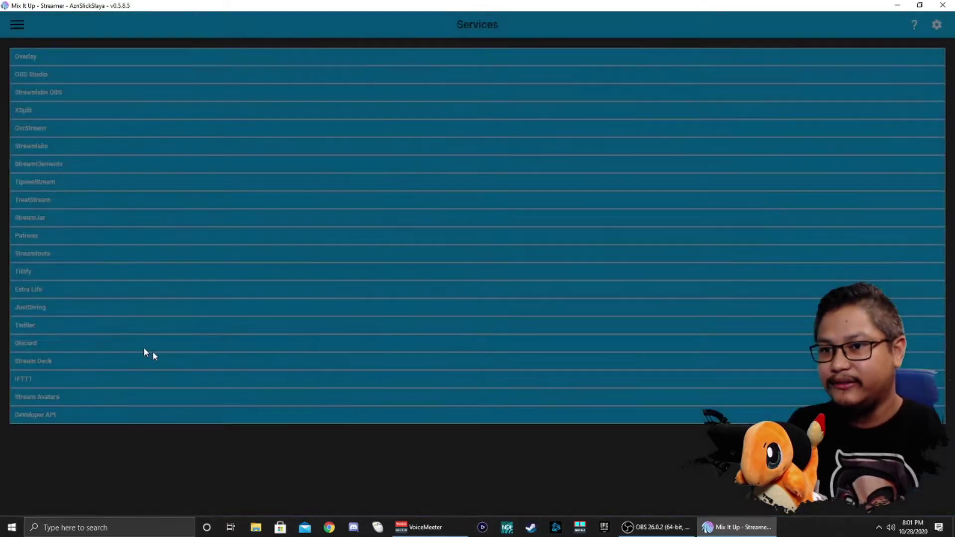
{"action": "left_click", "coordinate": [440, 59]}
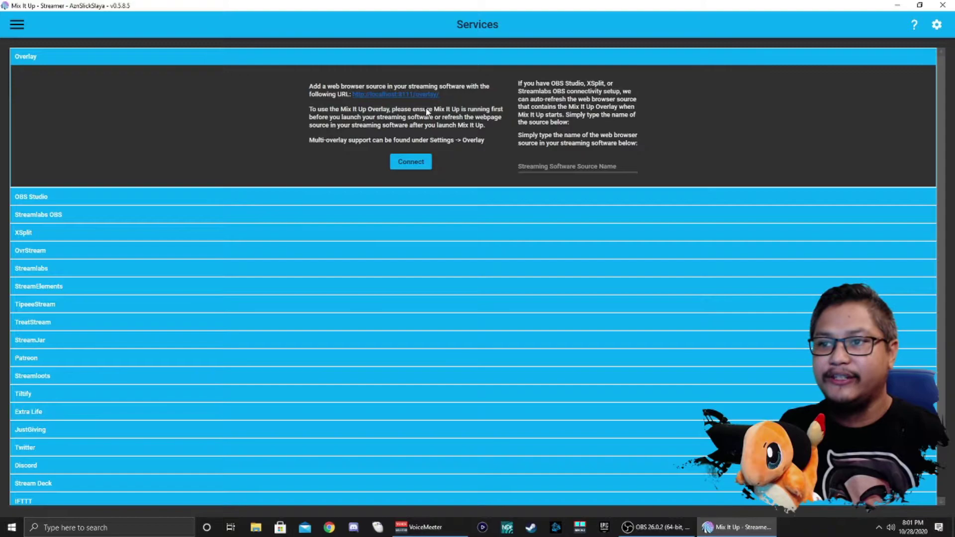
{"action": "left_click", "coordinate": [389, 95]}
{"action": "key", "text": "ctrl+l"}
{"action": "key", "text": "ctrl+c"}
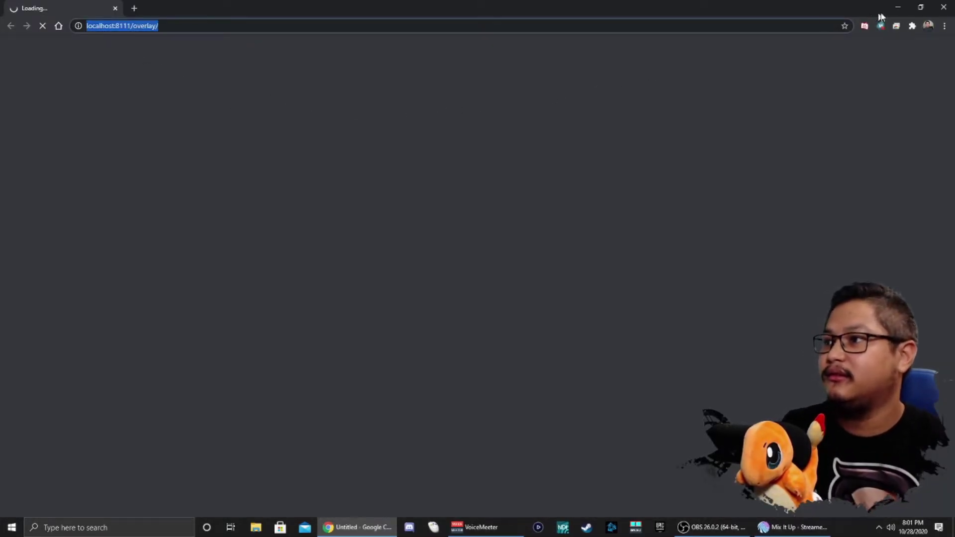
{"action": "left_click", "coordinate": [944, 7]}
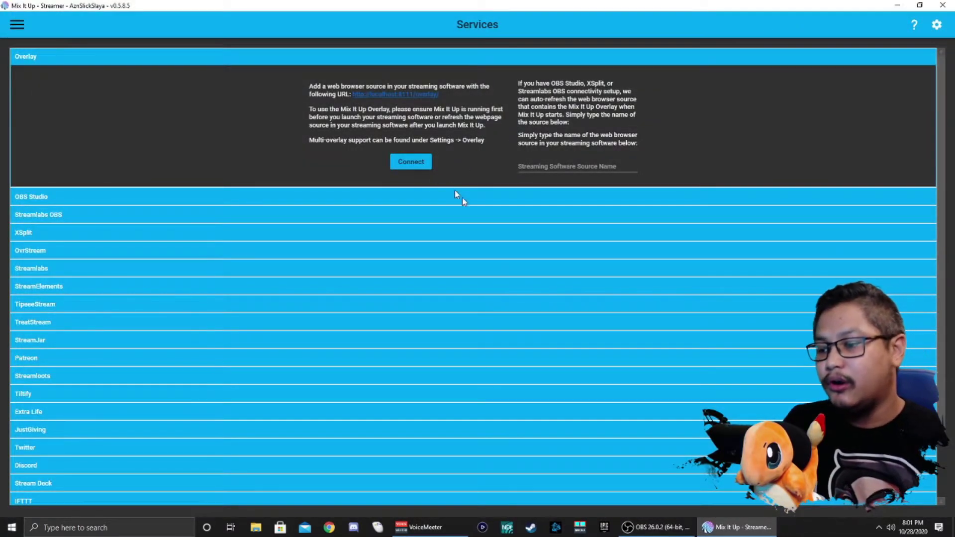
- Switch to OBS Studio and add a new browser source named "MixItUp 1" to the scene
{"action": "left_click", "coordinate": [656, 528]}
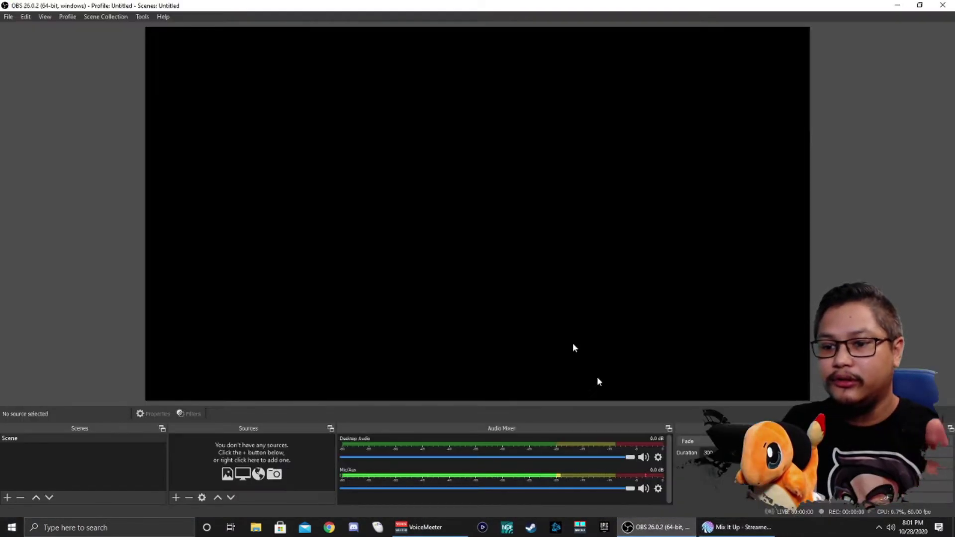
{"action": "left_click", "coordinate": [176, 497]}
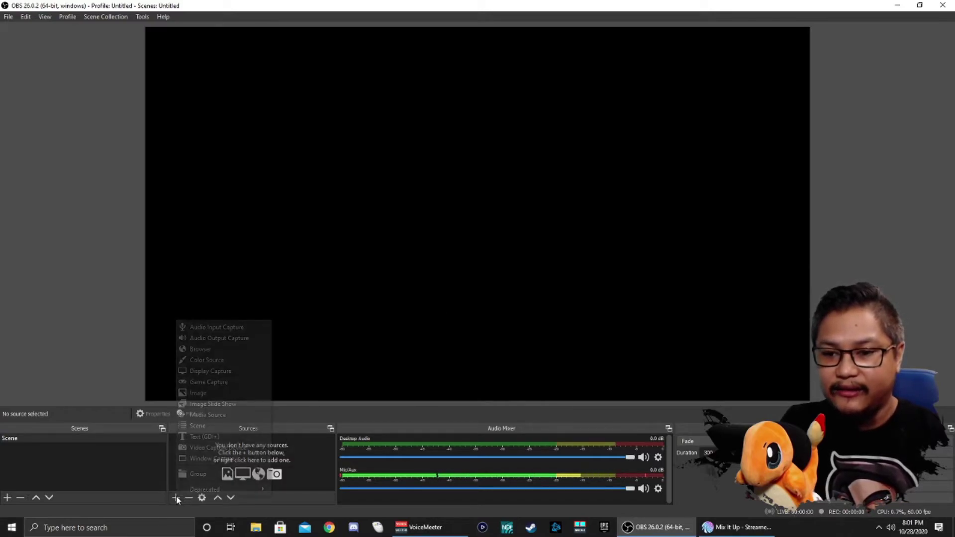
{"action": "left_click", "coordinate": [233, 352]}
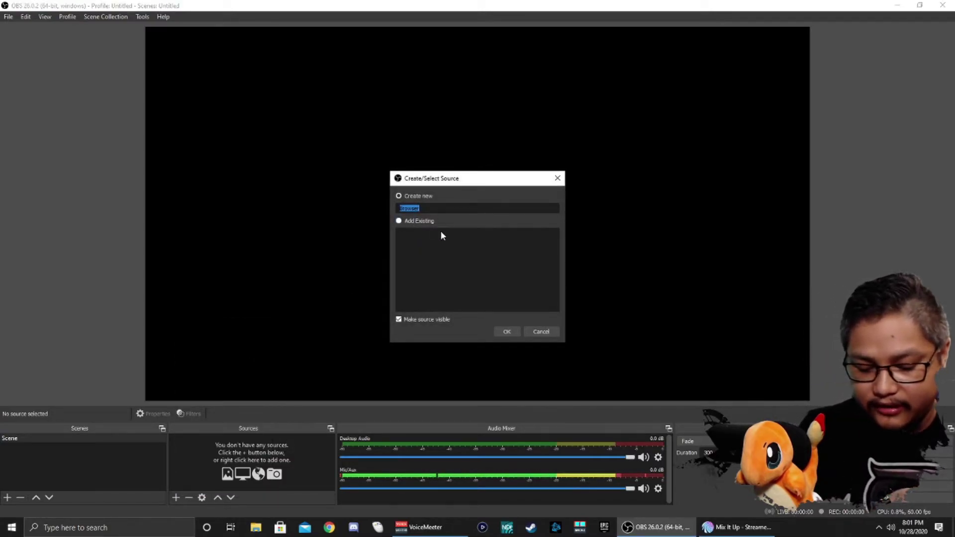
{"action": "type", "text": "MixIt"}
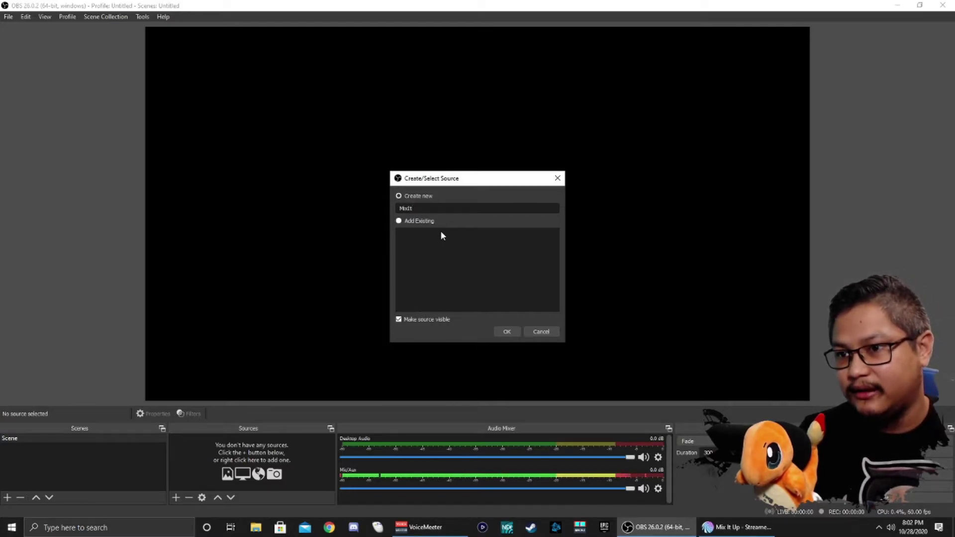
{"action": "type", "text": "Up Base"}
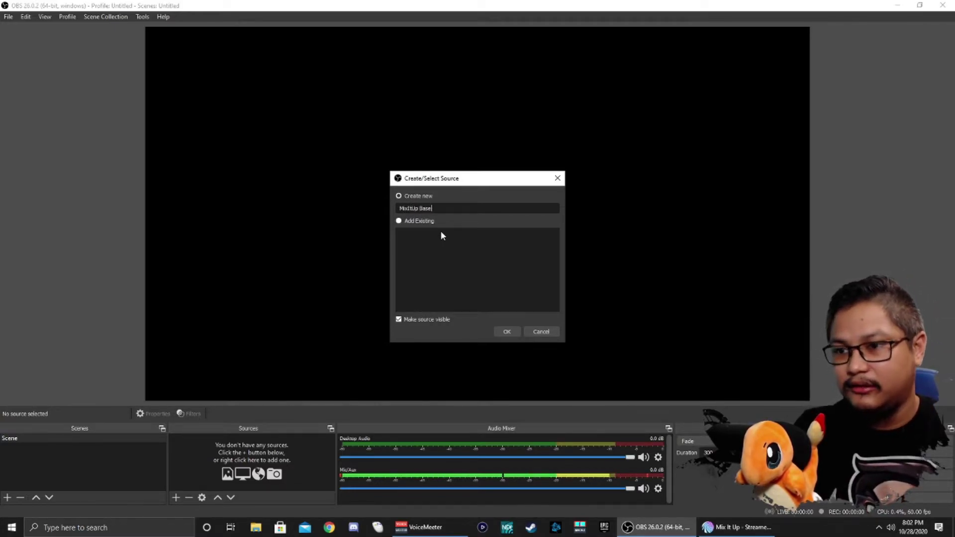
{"action": "key", "text": "BackSpace"}
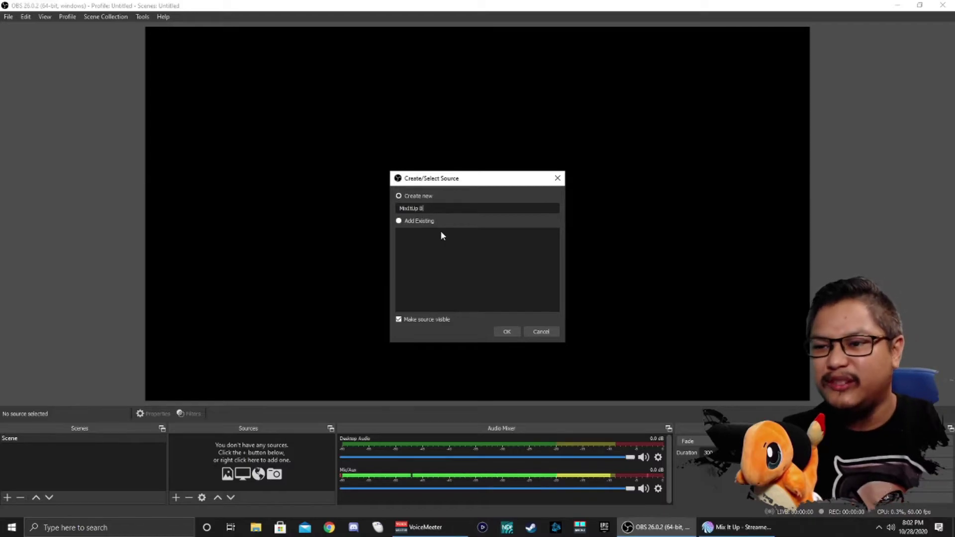
{"action": "key", "text": "BackSpace"}
{"action": "type", "text": "1"}
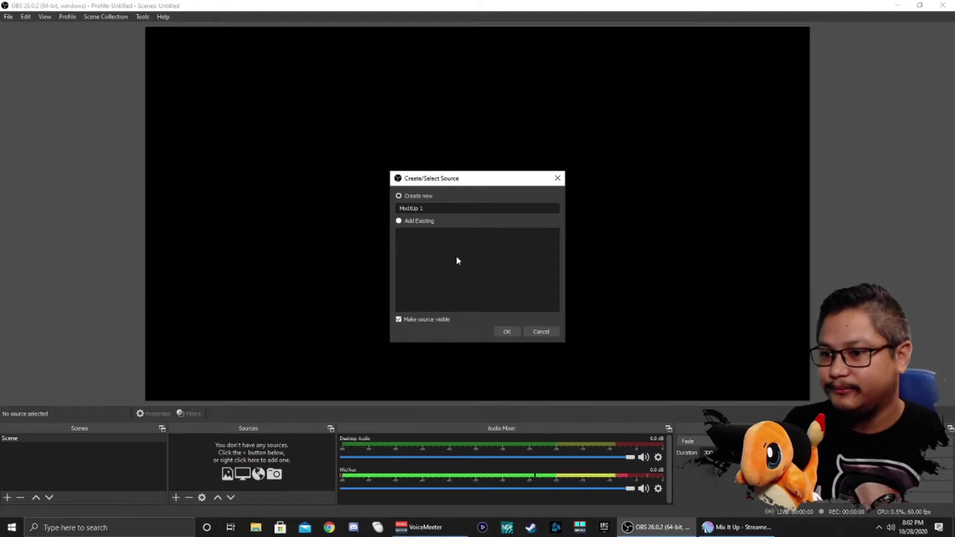
{"action": "left_click", "coordinate": [503, 331]}
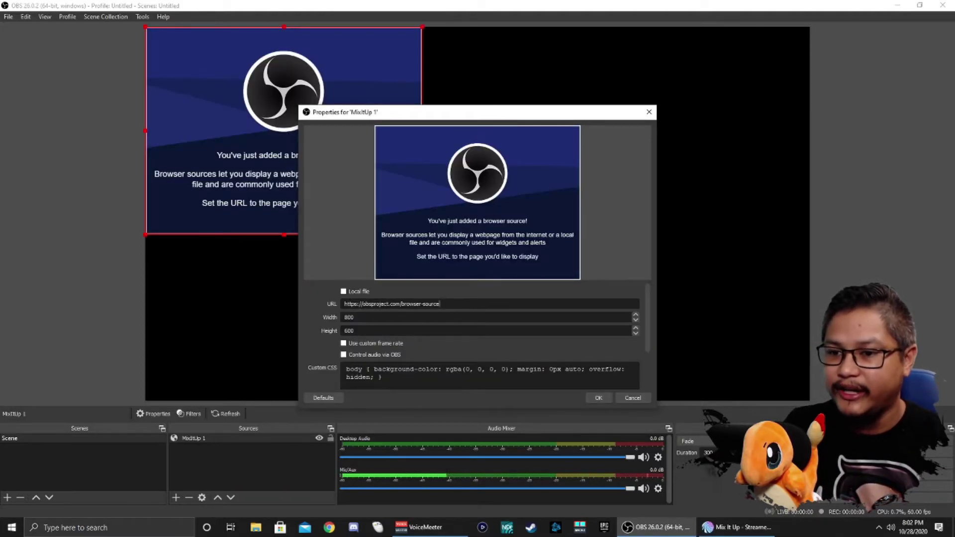
{"action": "left_click_drag", "start_coordinate": [440, 304], "coordinate": [320, 312]}
{"action": "key", "text": "ctrl+v"}
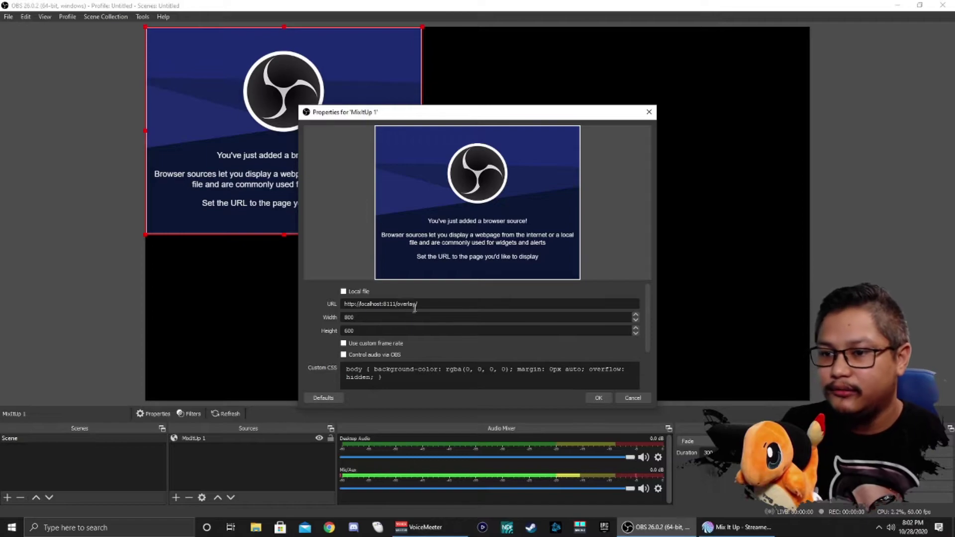
{"action": "left_click_drag", "start_coordinate": [411, 314], "coordinate": [187, 314]}
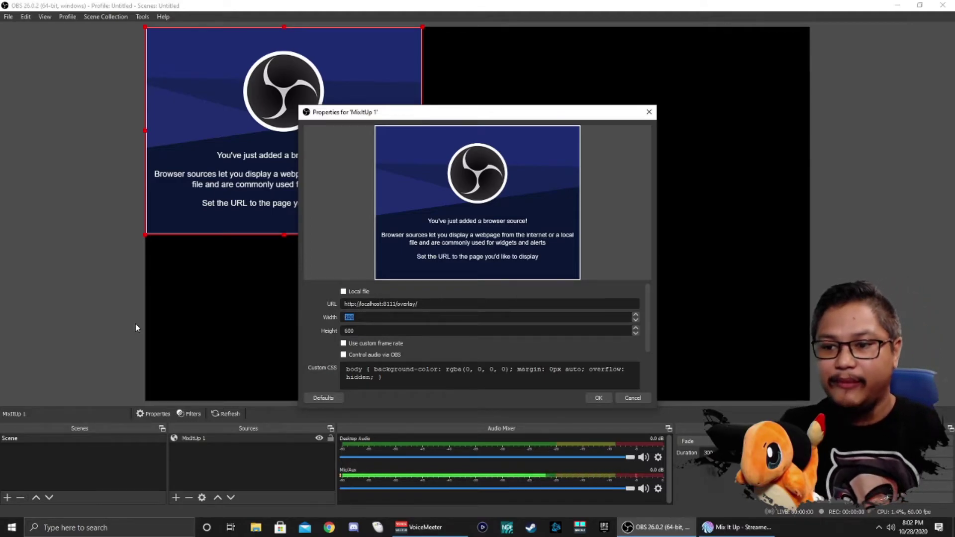
{"action": "type", "text": "1920"}
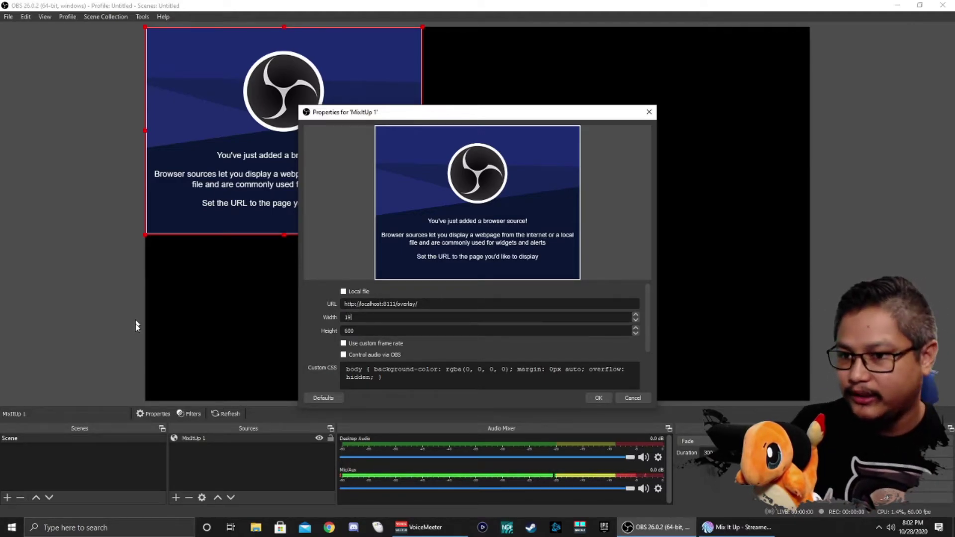
{"action": "double_click", "coordinate": [343, 332]}
{"action": "type", "text": "1080"}
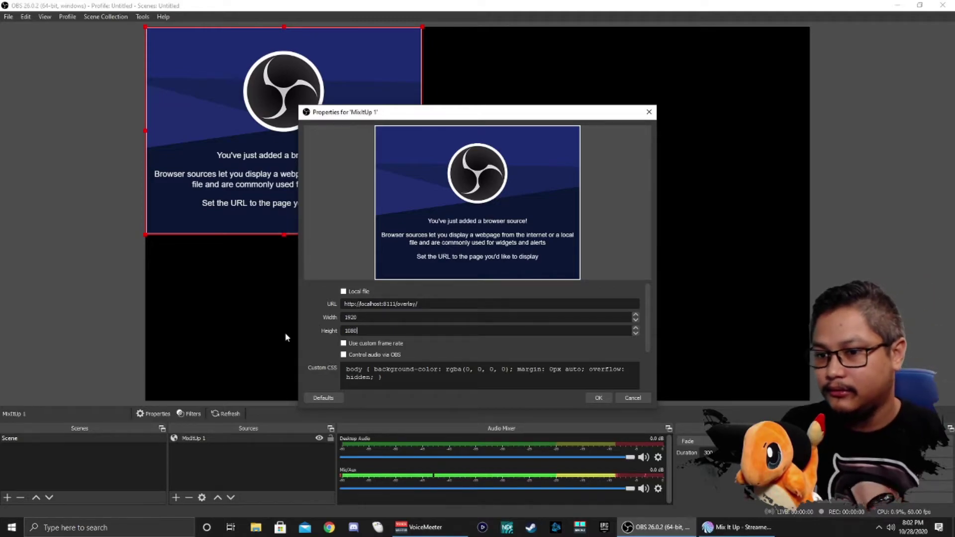
- Clear all of the browser source's custom CSS and accept its properties
{"action": "left_click", "coordinate": [402, 381]}
{"action": "key", "text": "ctrl+a"}
{"action": "key", "text": "BackSpace"}
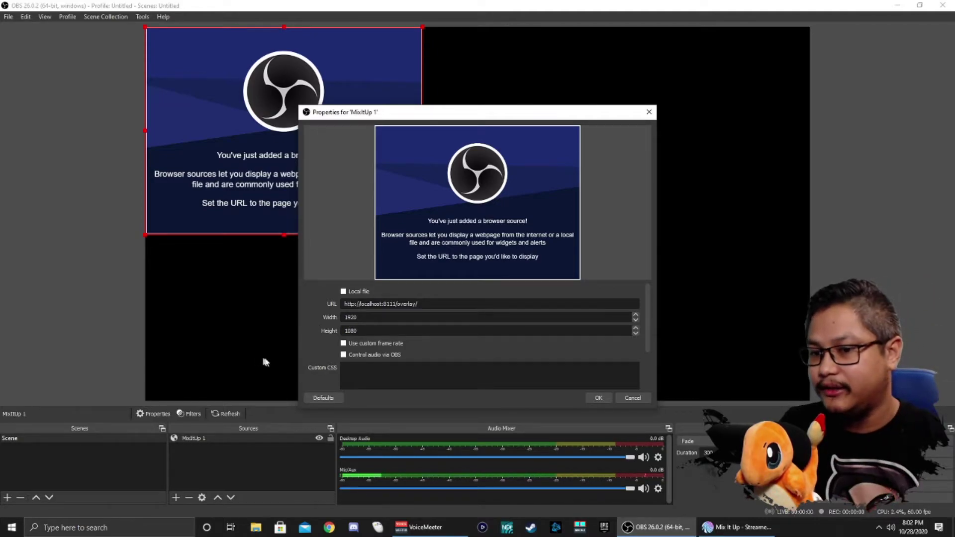
{"action": "left_click", "coordinate": [598, 399]}
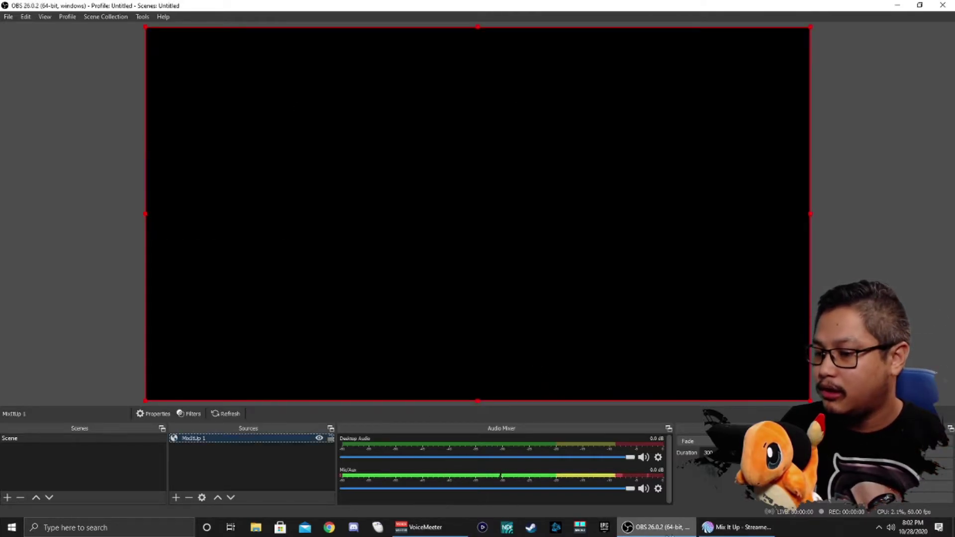
- Switch to Mix It Up, connect the Overlay service and test its connection, checking the OBS Studio preview
{"action": "left_click", "coordinate": [738, 528]}
{"action": "left_click", "coordinate": [410, 166]}
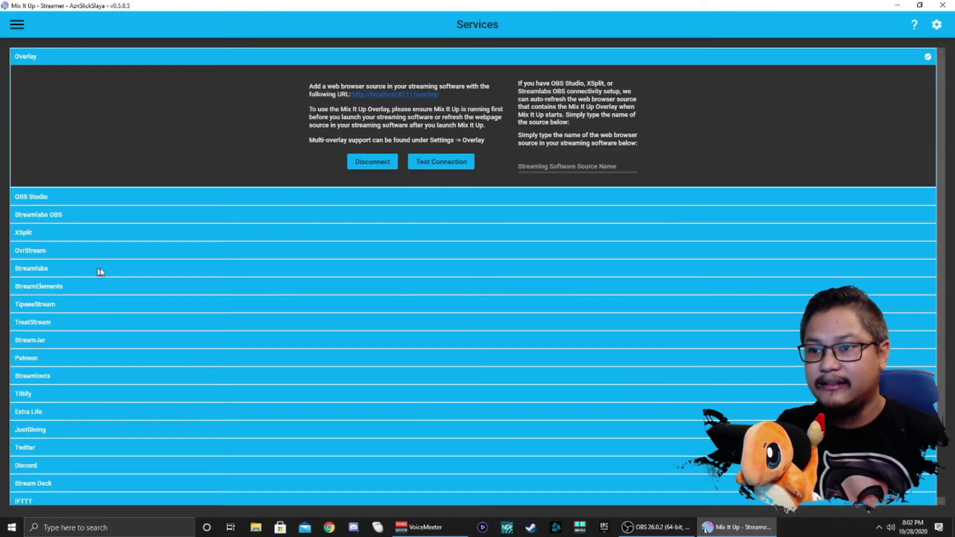
{"action": "left_click", "coordinate": [424, 164]}
{"action": "left_click", "coordinate": [685, 535]}
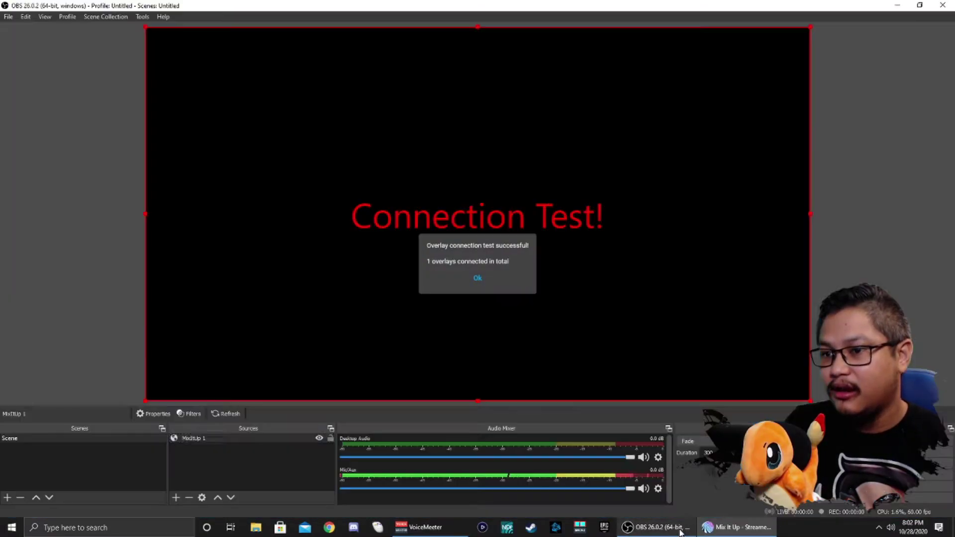
{"action": "left_click", "coordinate": [512, 267]}
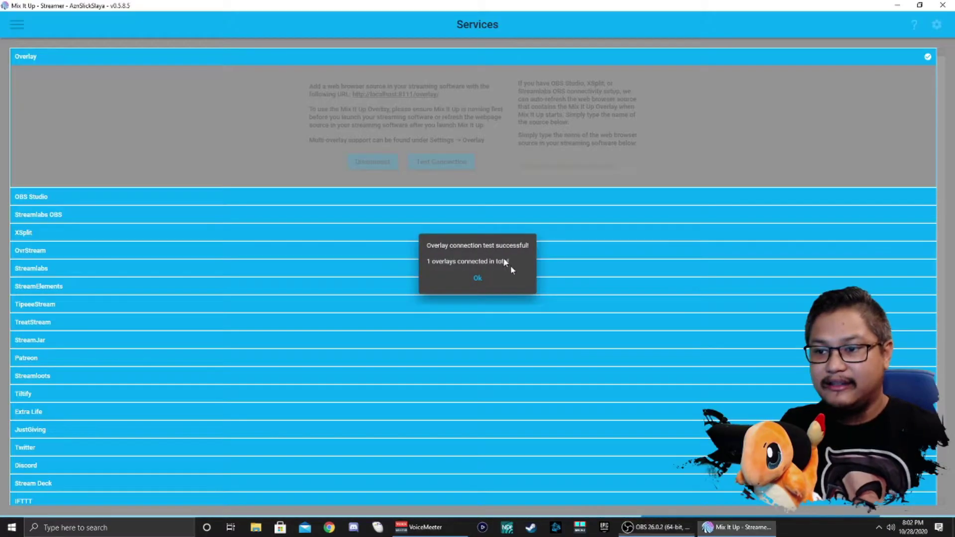
{"action": "left_click", "coordinate": [481, 284]}
{"action": "left_click", "coordinate": [680, 533]}
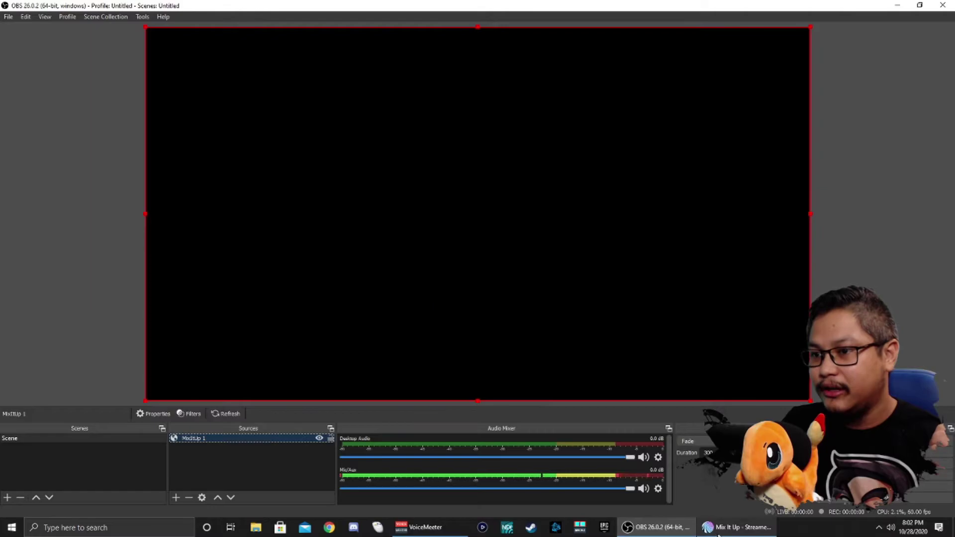
- Back in Mix It Up, enter "MixItUp1" as the Overlay service's streaming software source name
{"action": "left_click", "coordinate": [737, 527]}
{"action": "left_click", "coordinate": [559, 169]}
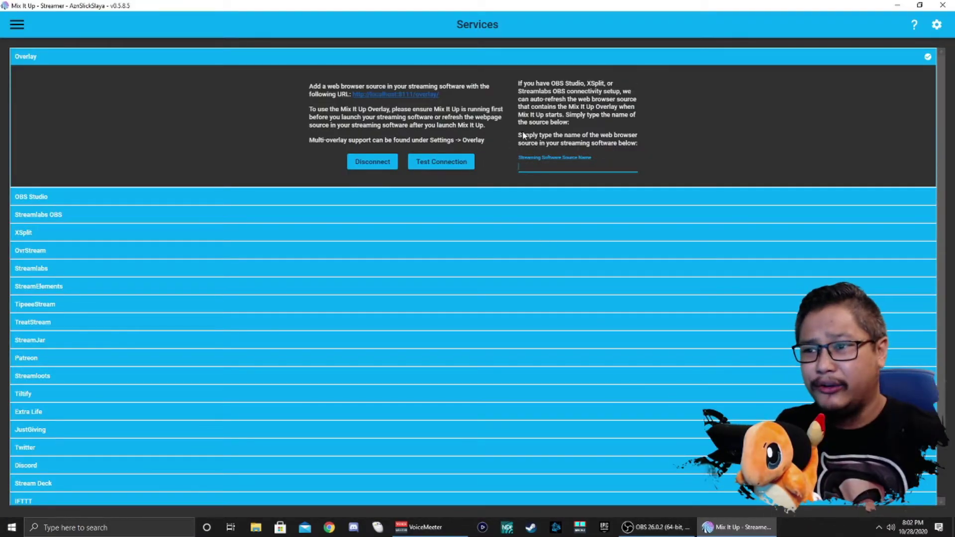
{"action": "left_click", "coordinate": [692, 531]}
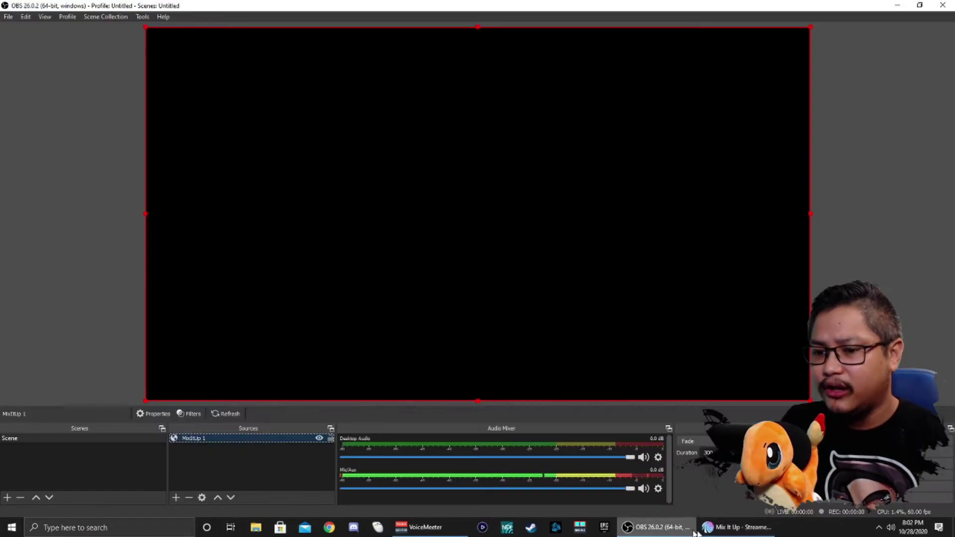
{"action": "left_click", "coordinate": [726, 527]}
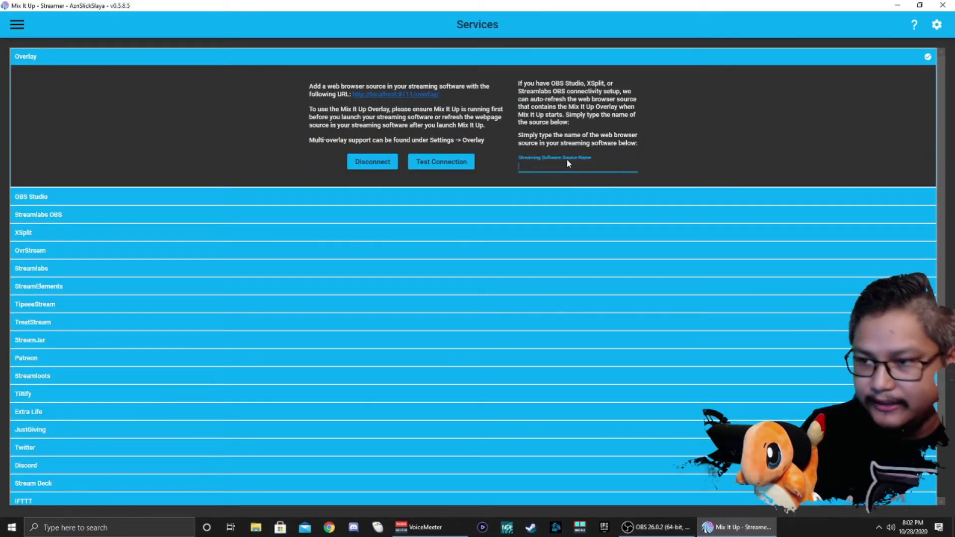
{"action": "type", "text": "Mix"}
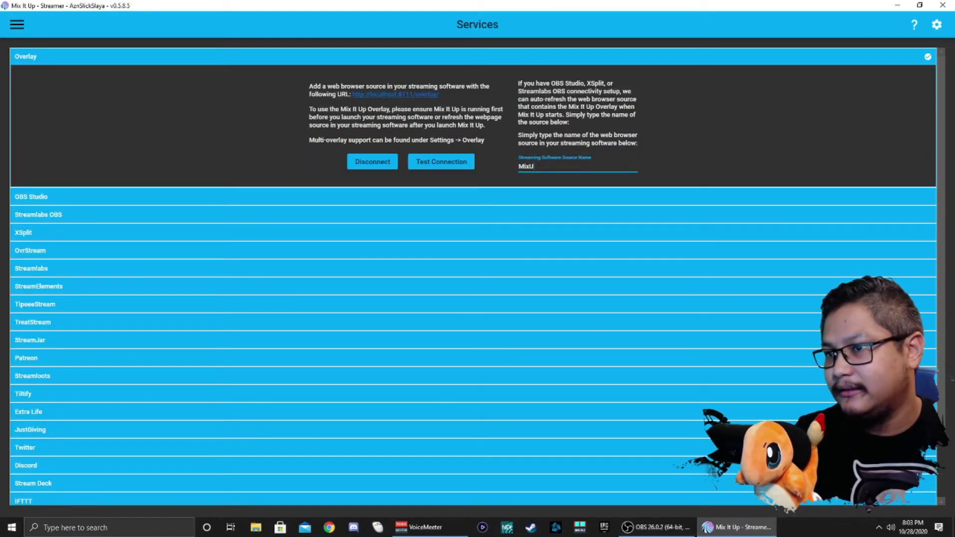
{"action": "type", "text": "U"}
{"action": "key", "text": "BackSpace"}
{"action": "type", "text": "ItUp"}
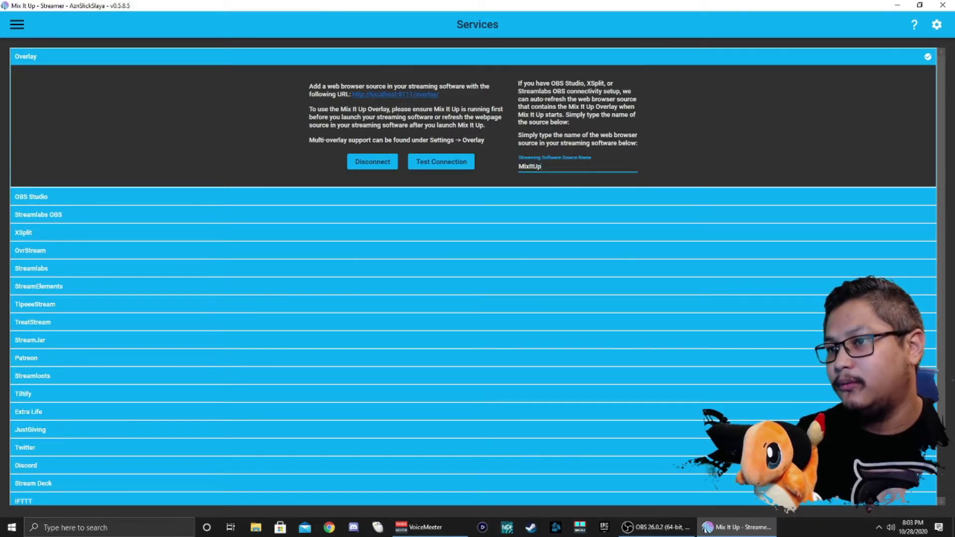
{"action": "type", "text": "1"}
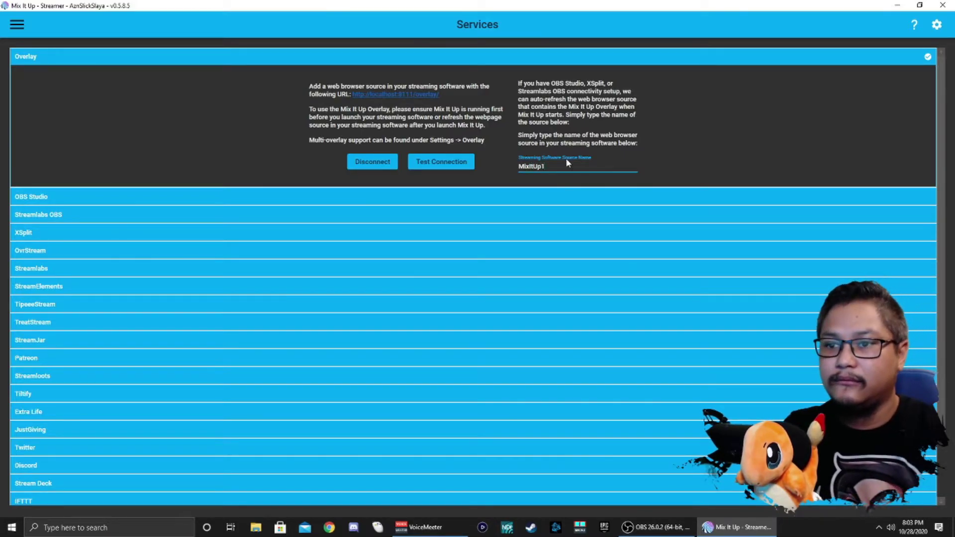
{"action": "left_click", "coordinate": [310, 167]}
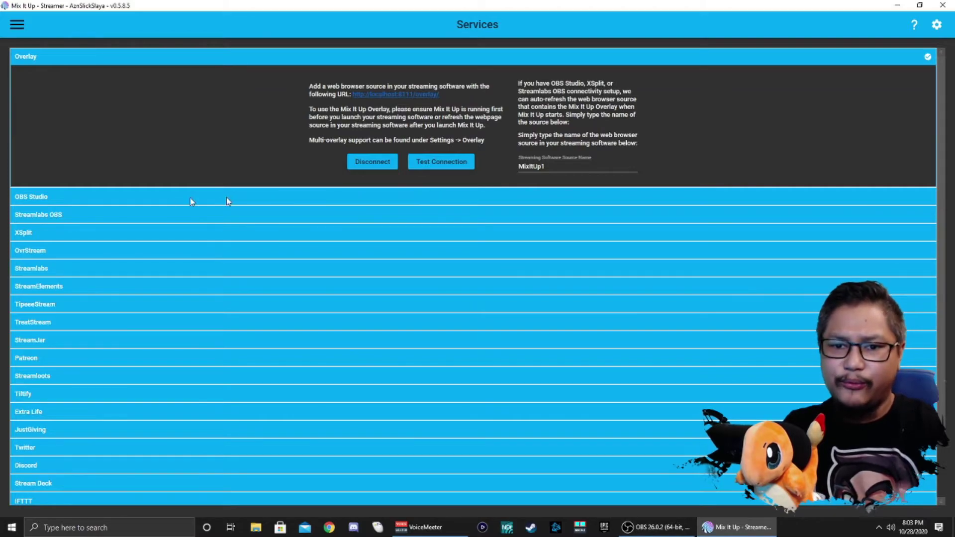
- Connect the OBS Studio service with its default address and no password, and test its connection
{"action": "left_click", "coordinate": [131, 198]}
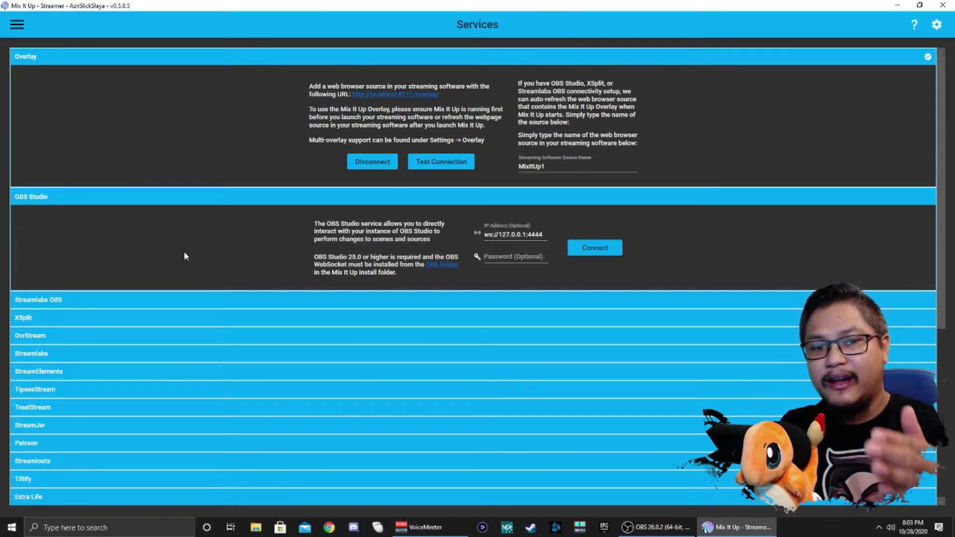
{"action": "left_click", "coordinate": [611, 252]}
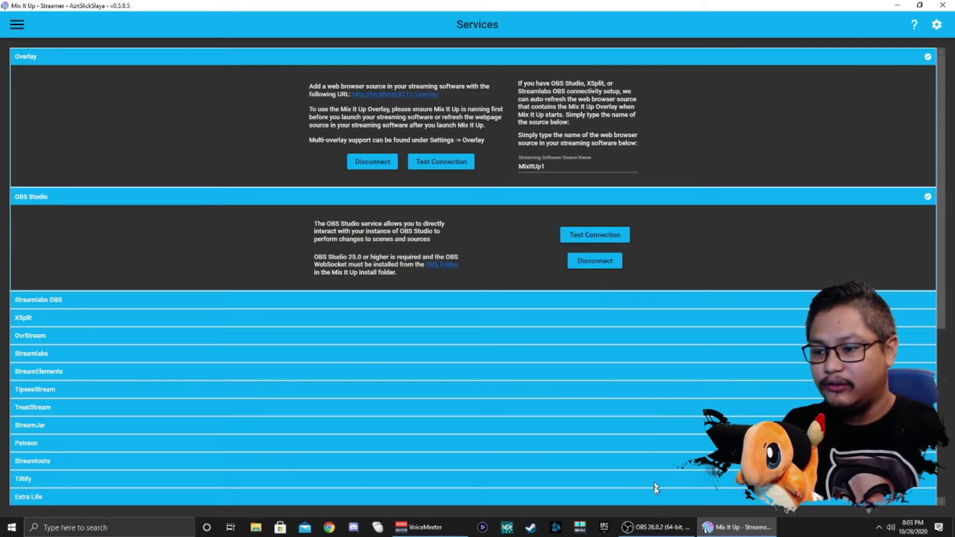
{"action": "left_click", "coordinate": [656, 527]}
{"action": "left_click", "coordinate": [738, 527]}
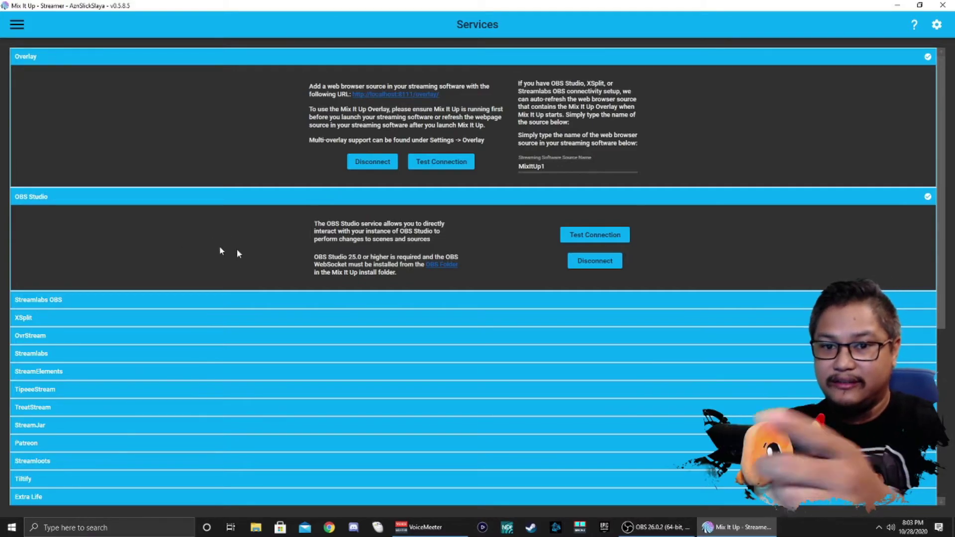
{"action": "left_click", "coordinate": [595, 235]}
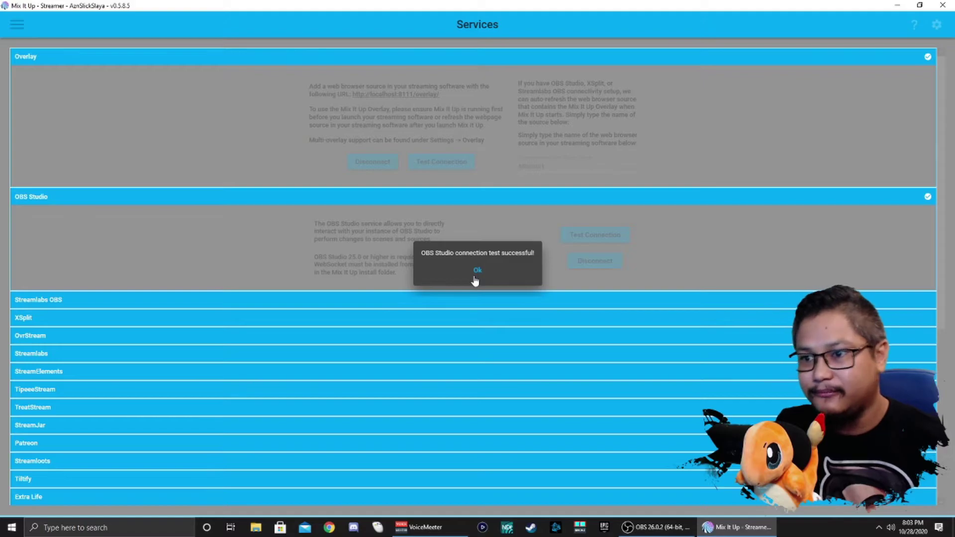
{"action": "left_click", "coordinate": [477, 270]}
- Collapse the expanded service sections and go to the Chat page
{"action": "left_click", "coordinate": [493, 62]}
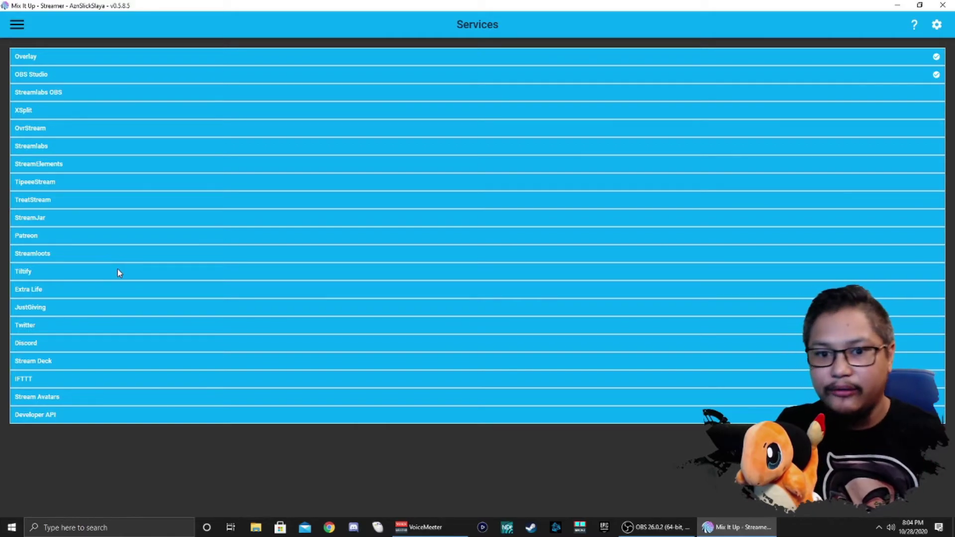
{"action": "left_click", "coordinate": [100, 338]}
{"action": "left_click", "coordinate": [113, 345]}
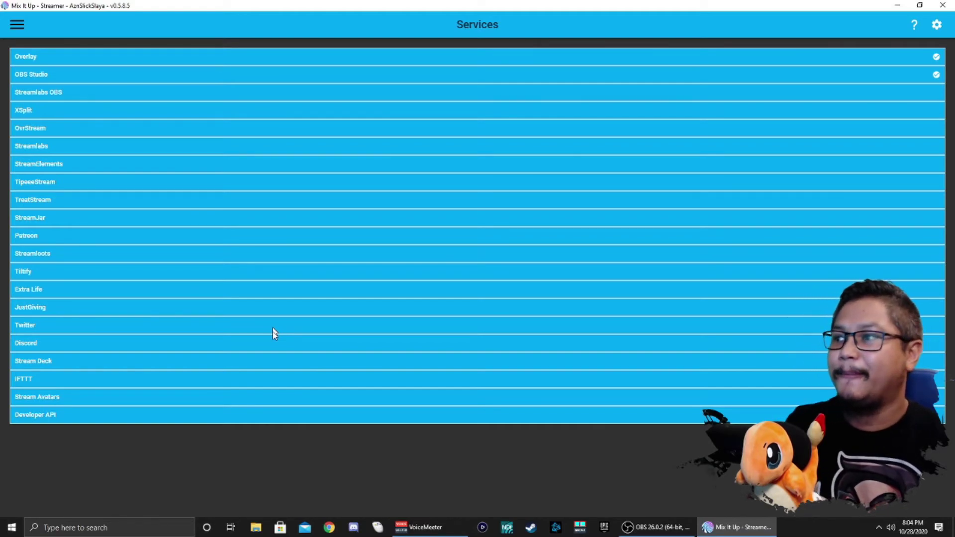
{"action": "left_click", "coordinate": [17, 25]}
{"action": "left_click", "coordinate": [25, 59]}
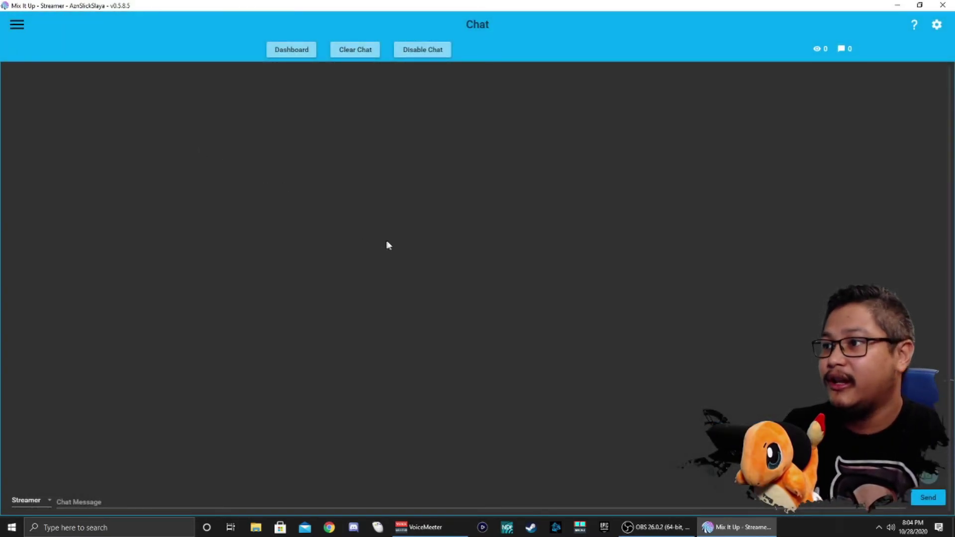